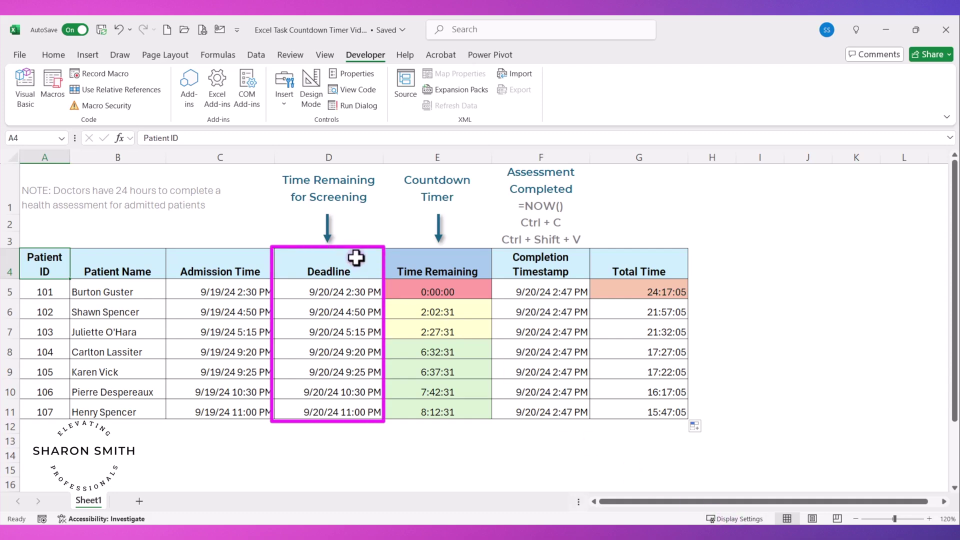
- Run the StartCountdown macro from the Macros list so the Time Remaining timers update live
{"action": "left_click", "coordinate": [54, 83]}
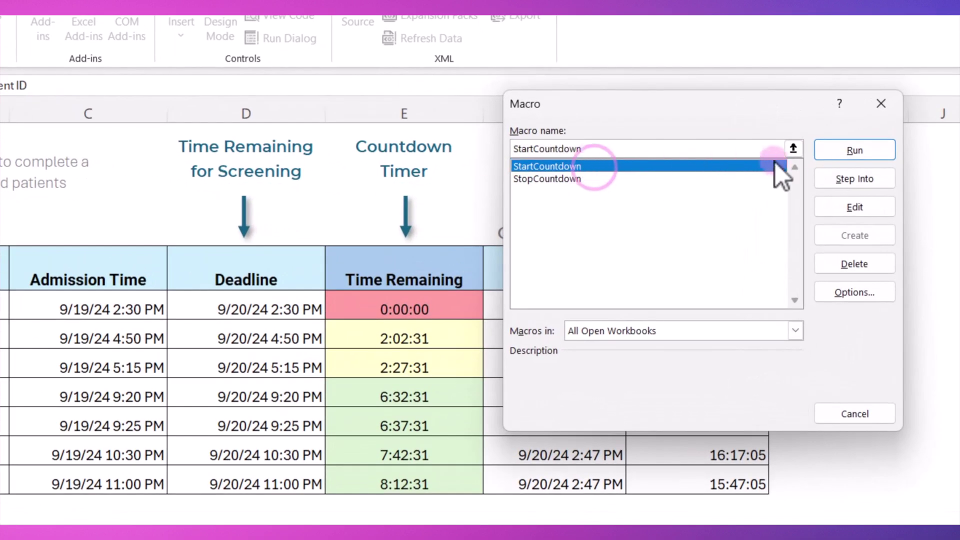
{"action": "left_click", "coordinate": [850, 151]}
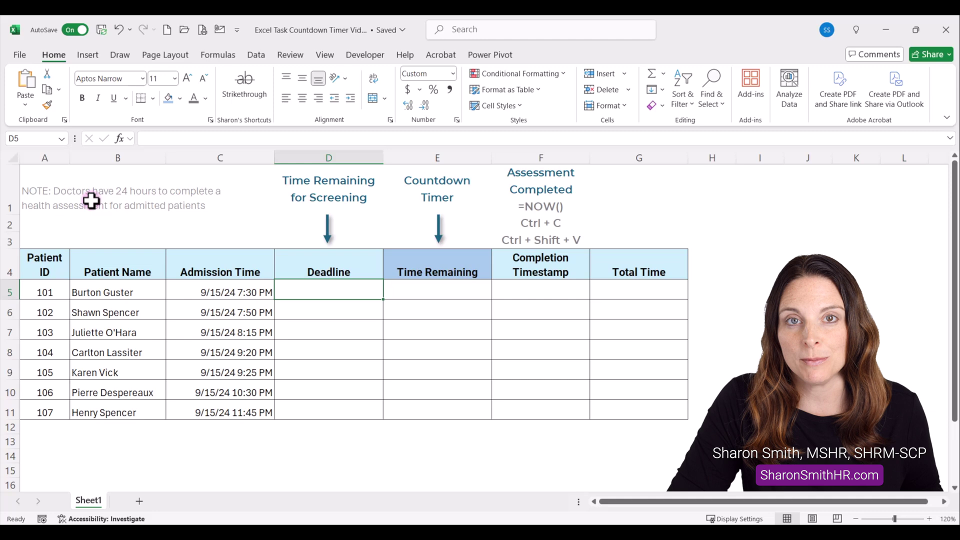
- Apply the custom m/d/yy h:mm AM/PM format to C5:D11 and F5:F11
{"action": "left_click", "coordinate": [189, 293]}
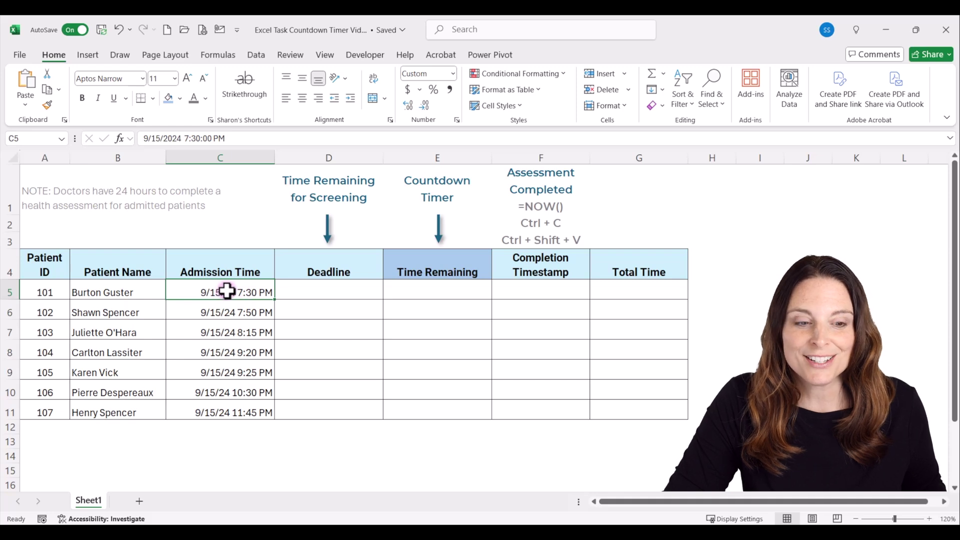
{"action": "left_click_drag", "start_coordinate": [228, 291], "coordinate": [342, 406]}
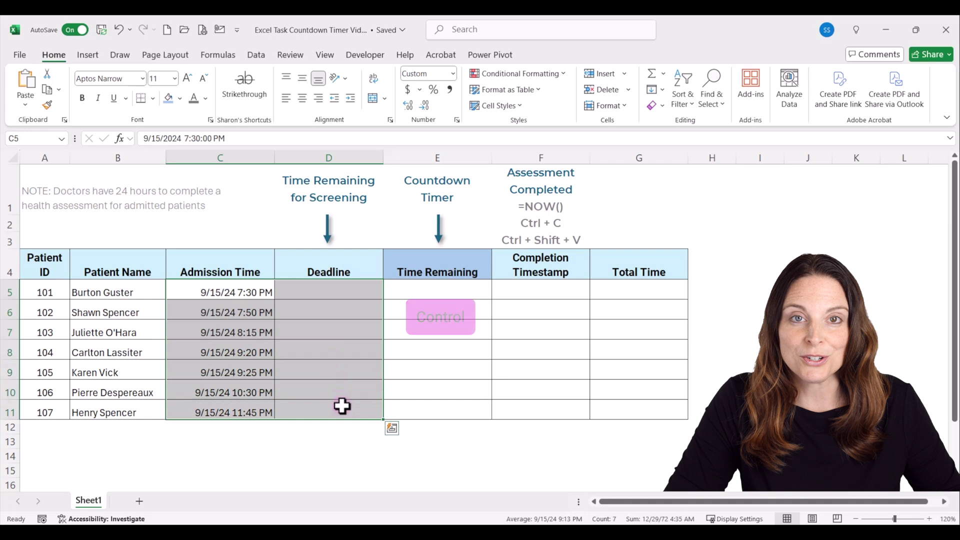
{"action": "left_click", "coordinate": [535, 294], "text": "ctrl"}
{"action": "left_click_drag", "start_coordinate": [535, 294], "coordinate": [548, 407]}
{"action": "right_click", "coordinate": [526, 350]}
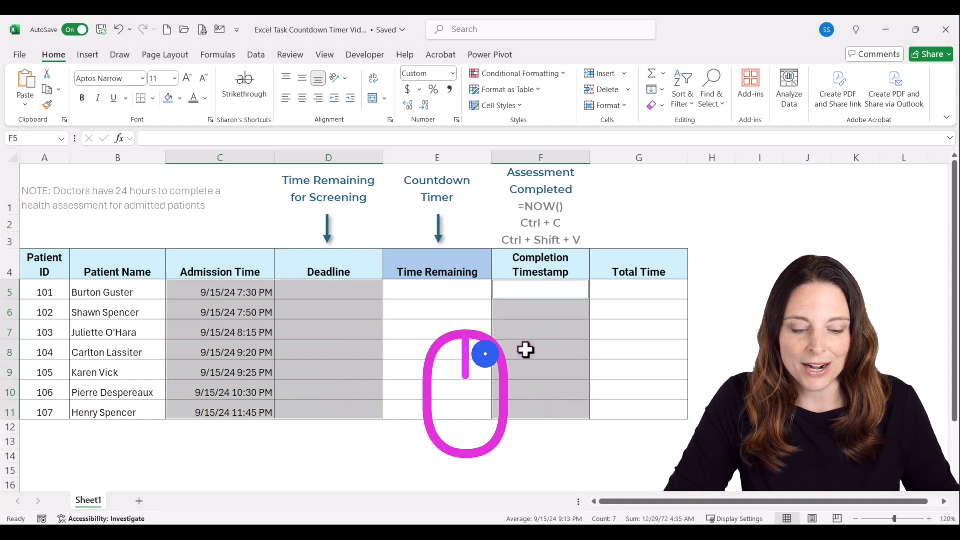
{"action": "left_click", "coordinate": [577, 439]}
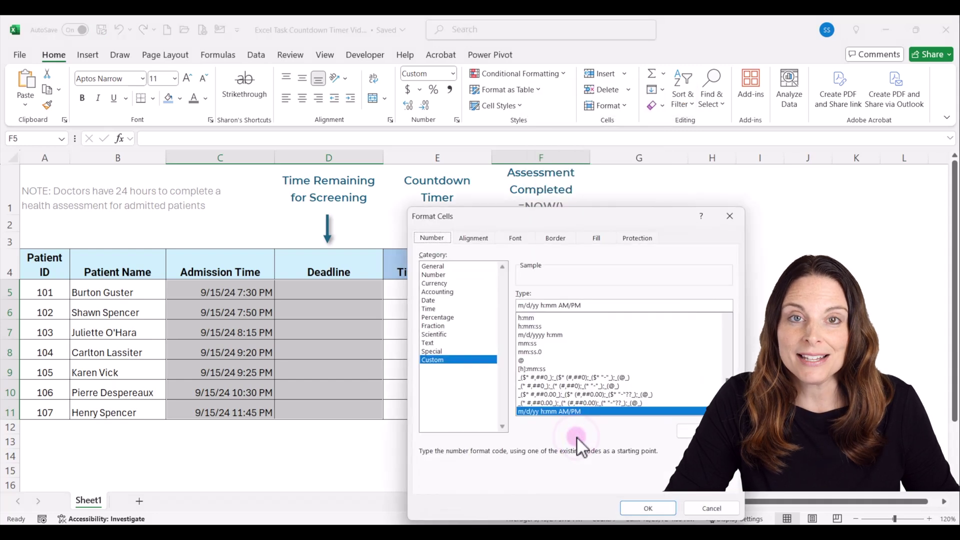
{"action": "left_click", "coordinate": [435, 360]}
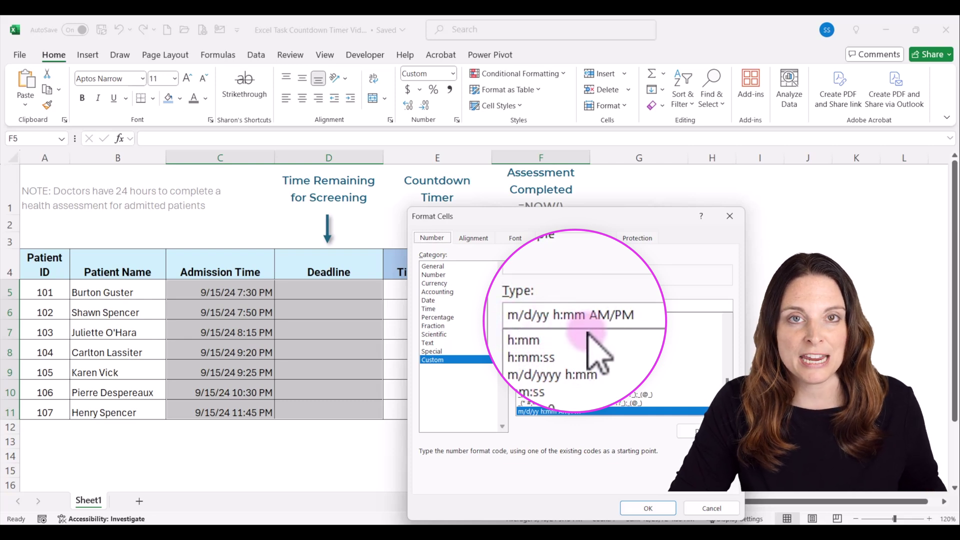
{"action": "left_click", "coordinate": [647, 508]}
- Give E5:E11 and G5:G11 the custom [h]:mm:ss duration format
{"action": "left_click_drag", "start_coordinate": [444, 299], "coordinate": [450, 402]}
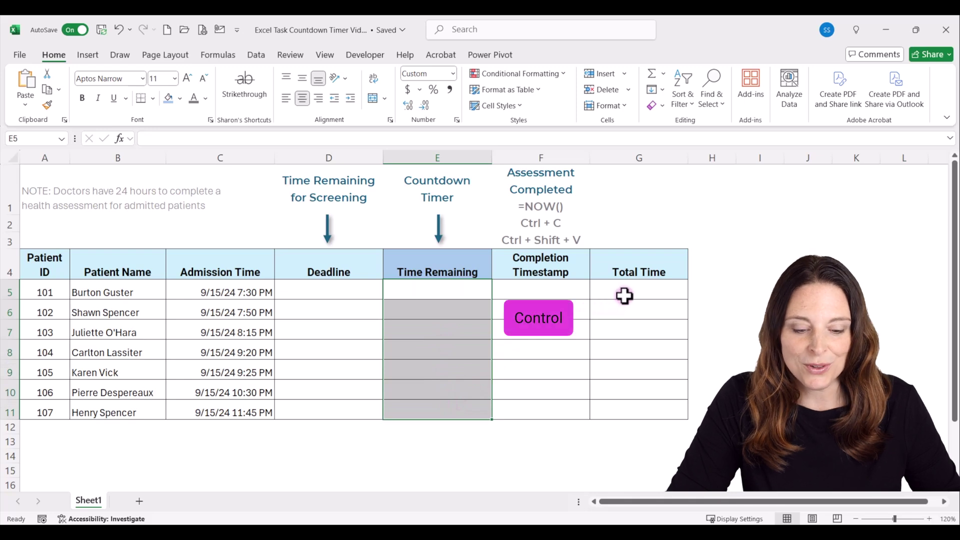
{"action": "left_click_drag", "start_coordinate": [634, 290], "coordinate": [637, 404], "text": "ctrl"}
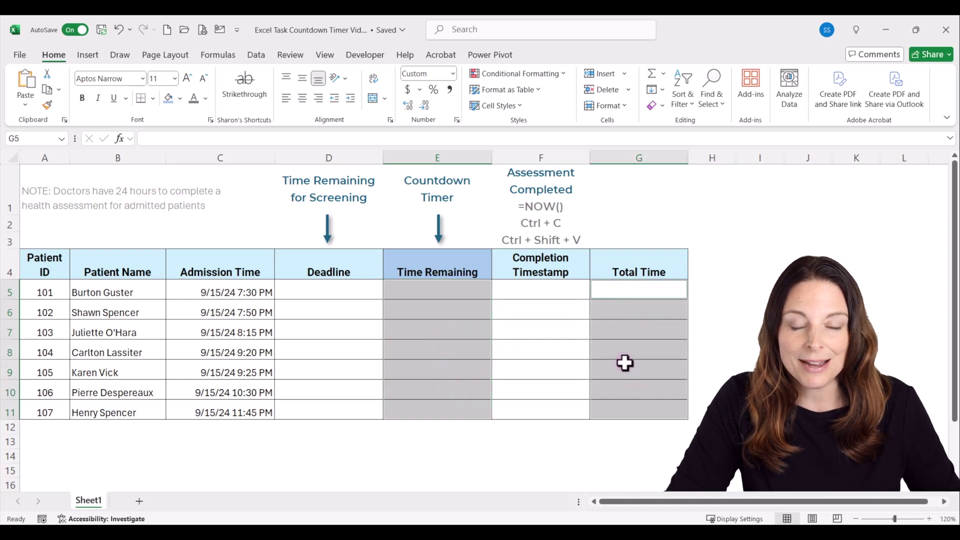
{"action": "right_click", "coordinate": [619, 343]}
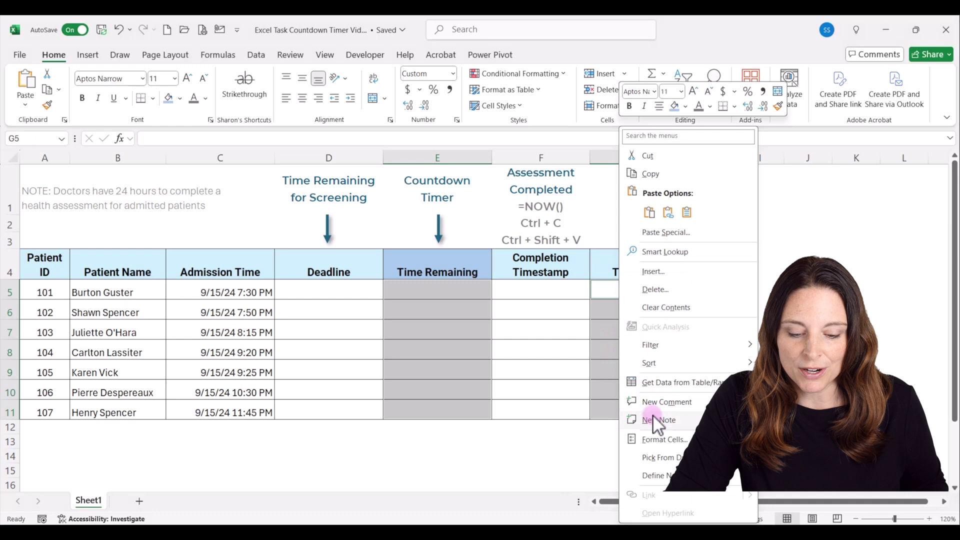
{"action": "left_click", "coordinate": [659, 439]}
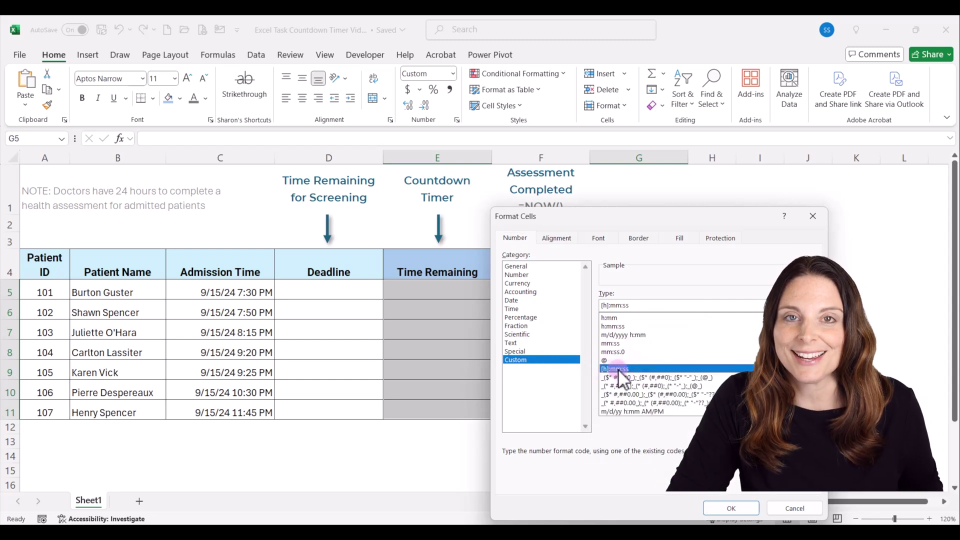
{"action": "left_click", "coordinate": [731, 508]}
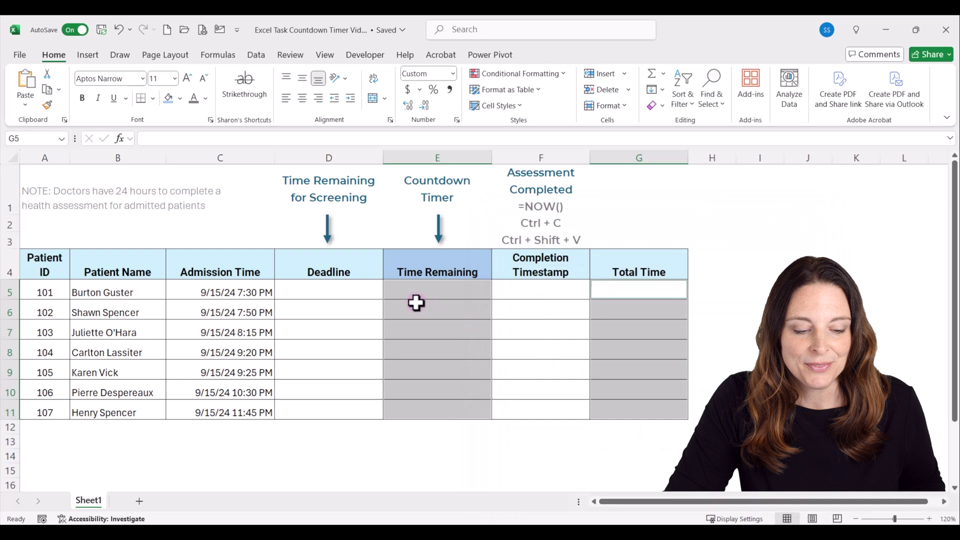
- Enter =C5+1 in D5 so the first deadline is one day after admission
{"action": "left_click", "coordinate": [251, 291]}
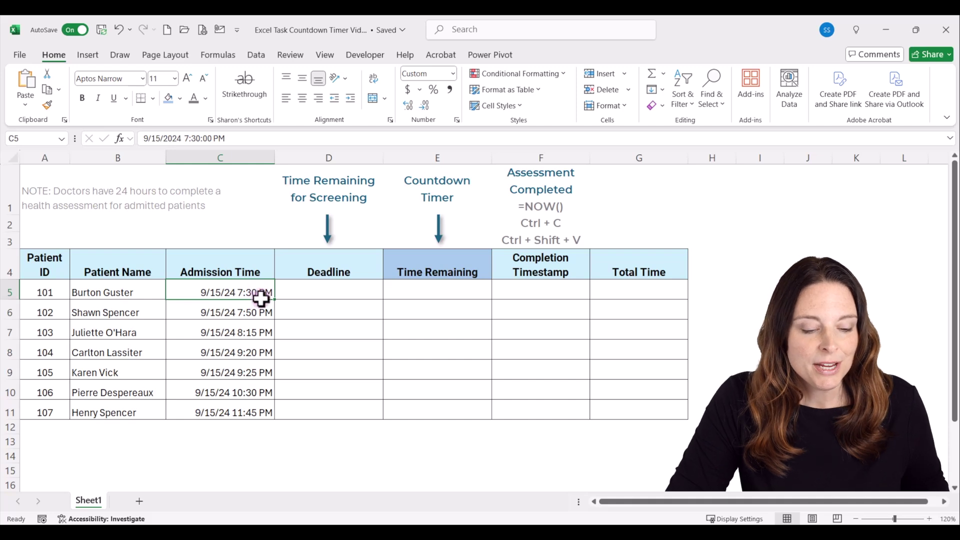
{"action": "left_click", "coordinate": [334, 292]}
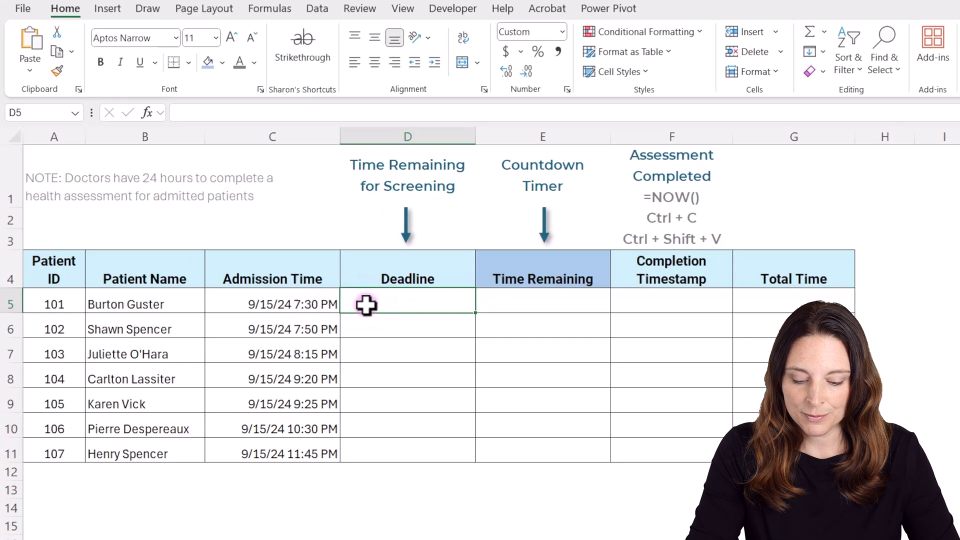
{"action": "type", "text": "="}
{"action": "left_click", "coordinate": [261, 303]}
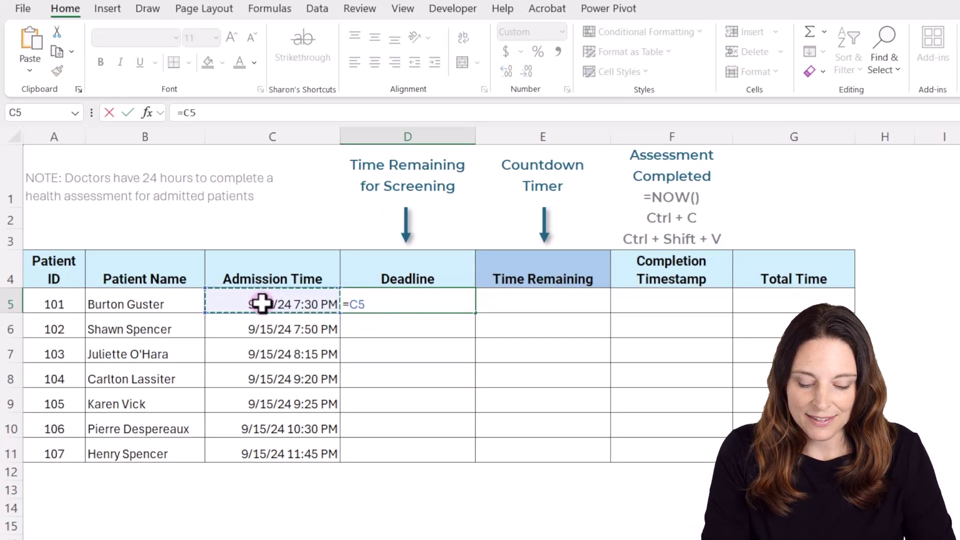
{"action": "type", "text": "+1"}
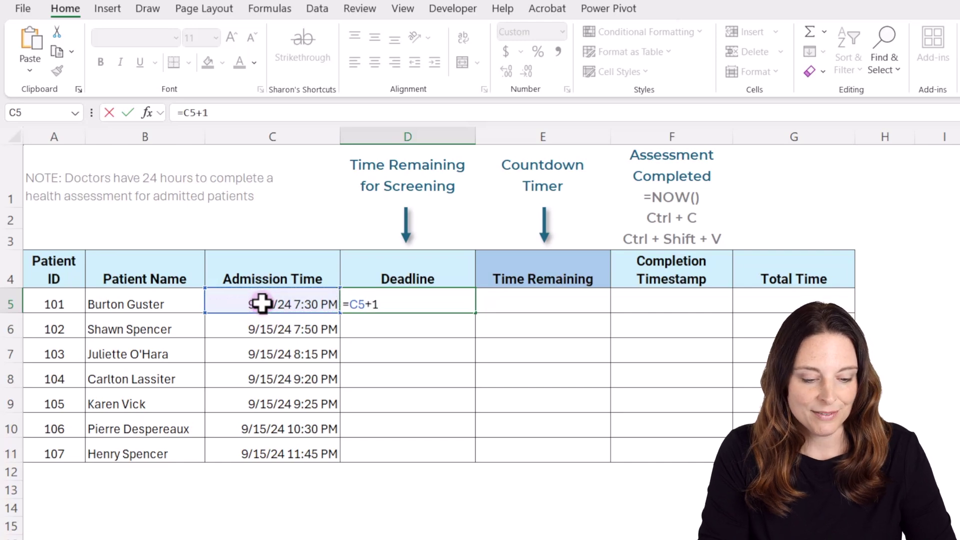
{"action": "key", "text": "Return"}
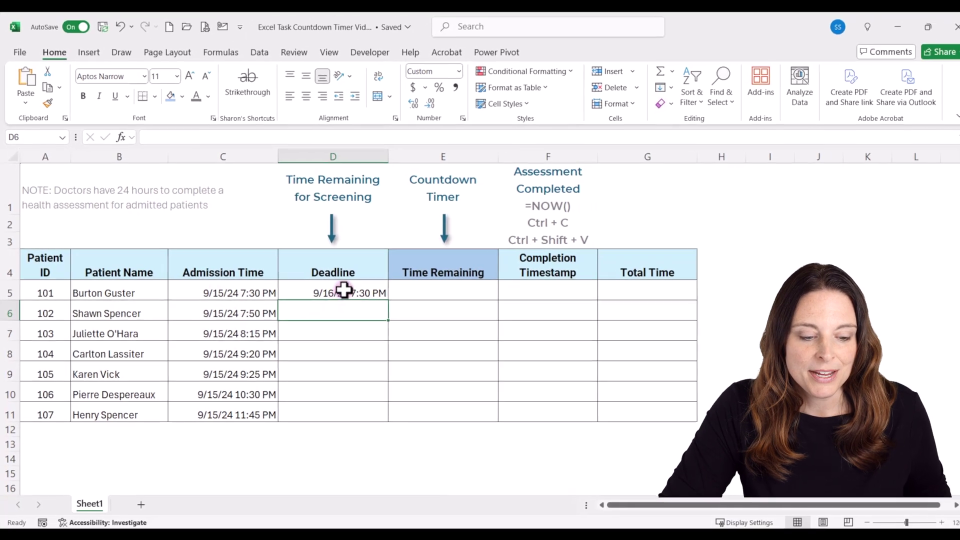
- Copy the deadline formula down to D11 and check the row 6 result
{"action": "left_click", "coordinate": [388, 291]}
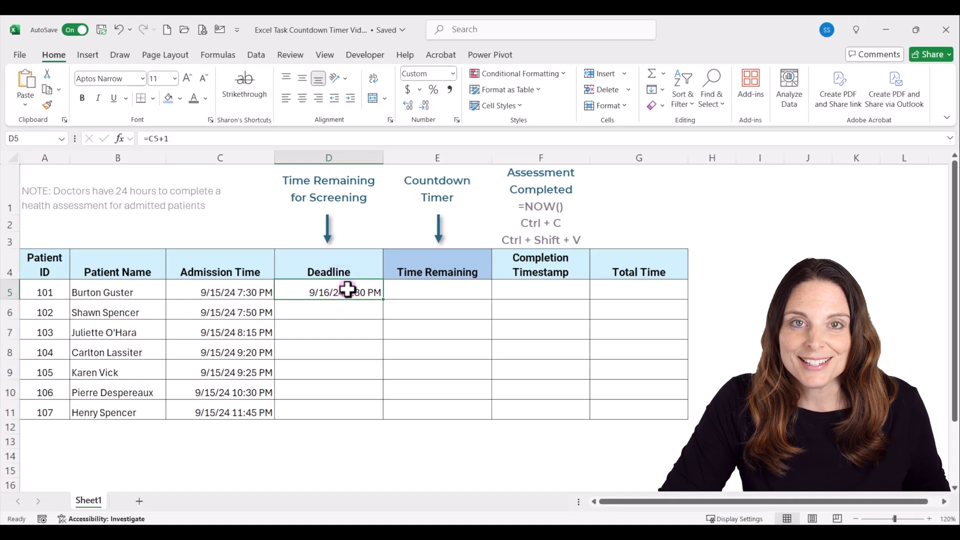
{"action": "double_click", "coordinate": [384, 300]}
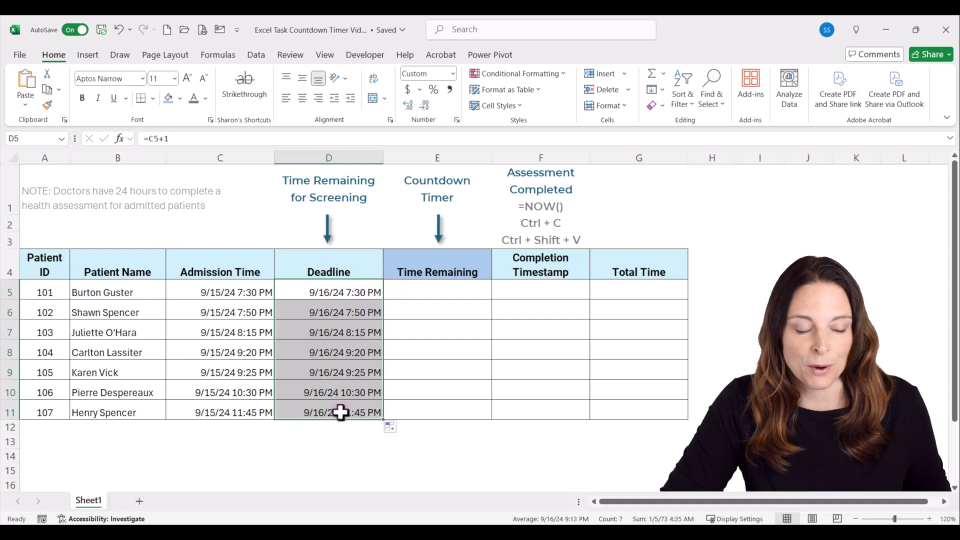
{"action": "left_click", "coordinate": [333, 293]}
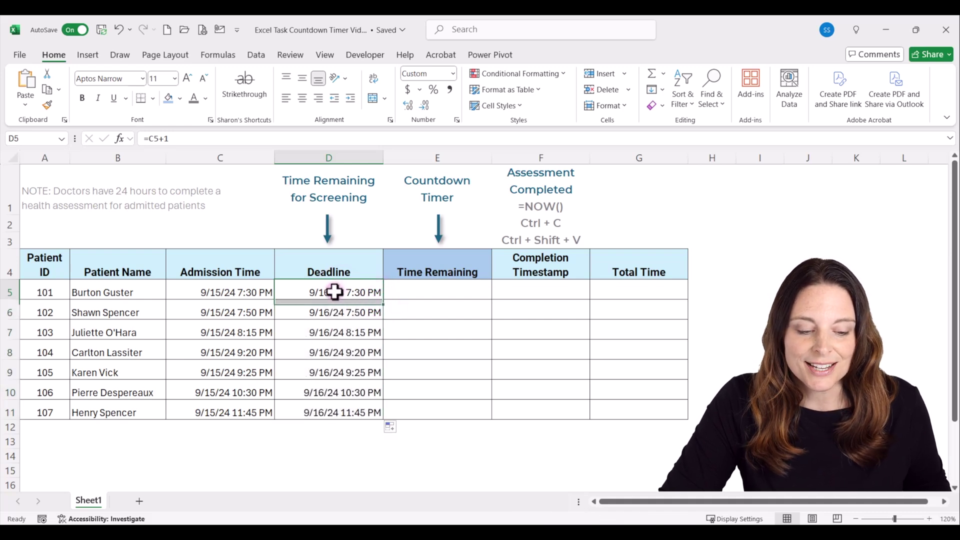
{"action": "left_click", "coordinate": [338, 314]}
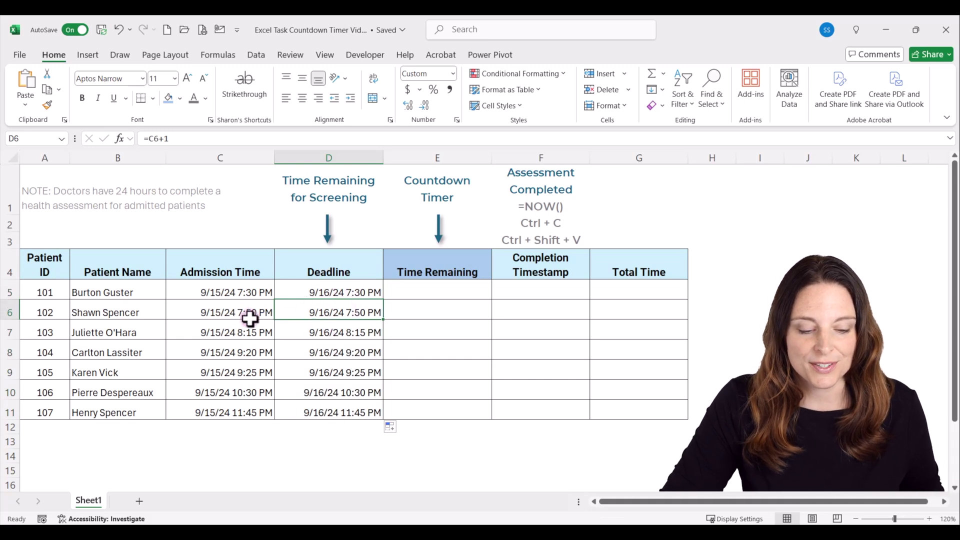
{"action": "left_click", "coordinate": [400, 291]}
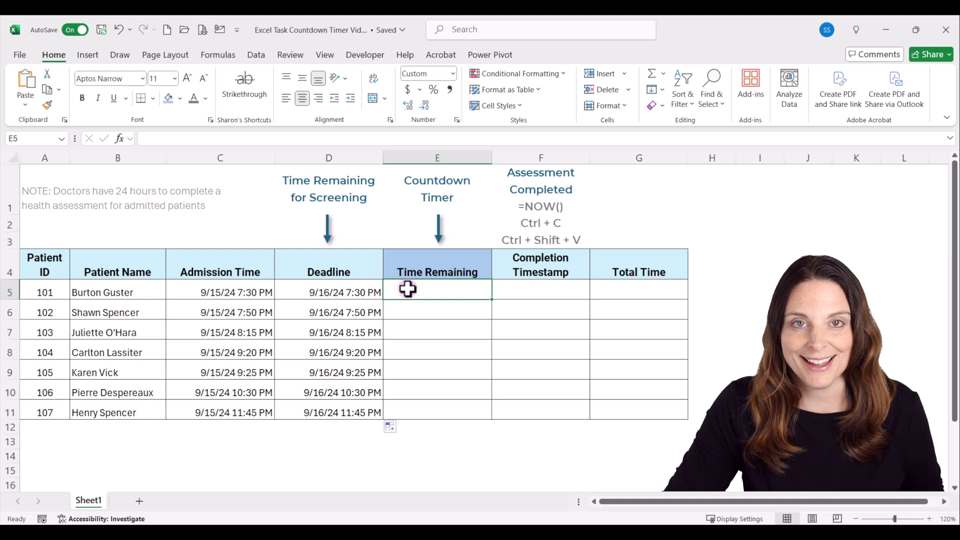
- Enter =TEXT(MAX(0, D5-NOW()), "[h]:mm:ss") in E5 and fill it down to E11
{"action": "left_click", "coordinate": [278, 139]}
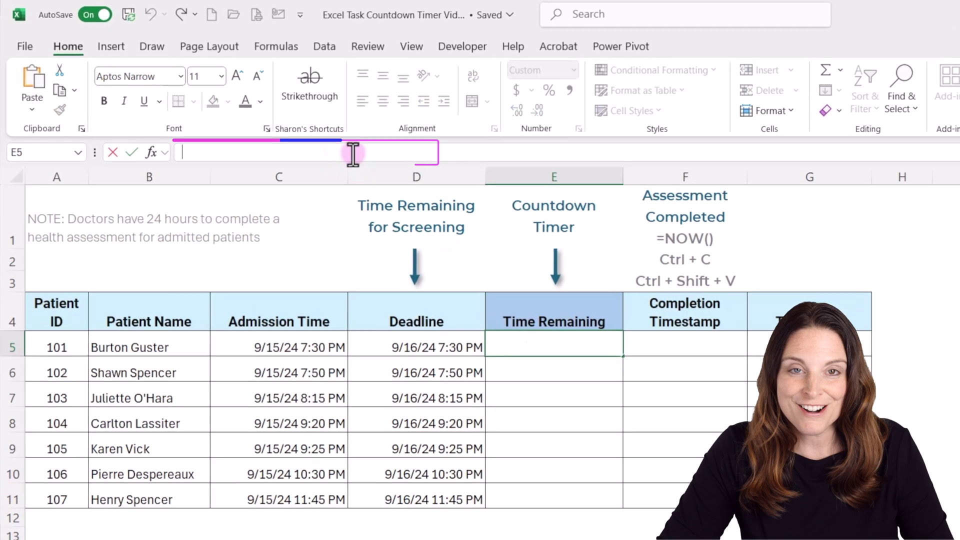
{"action": "type", "text": "=TEXT(MAX(0, D5-NOW()), \"[h]:mm:ss\")"}
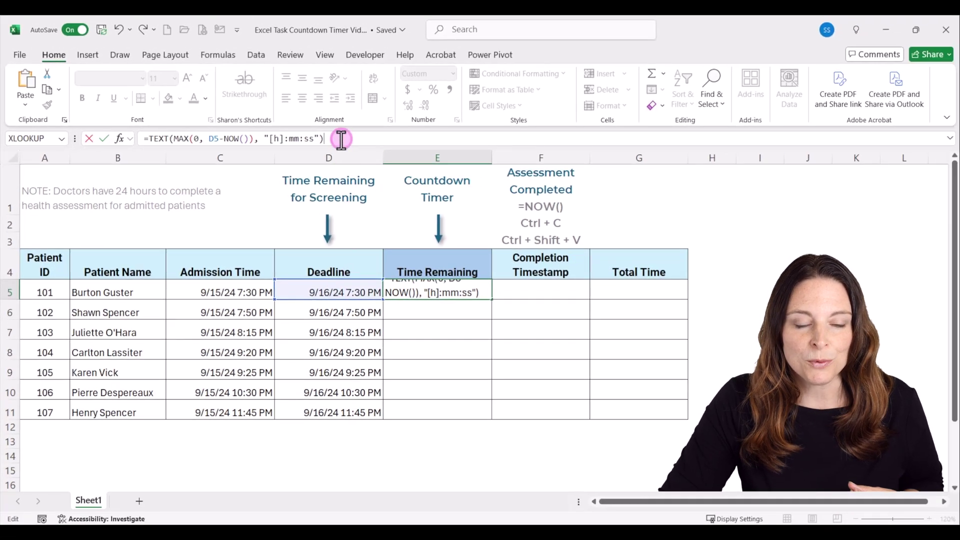
{"action": "key", "text": "Return"}
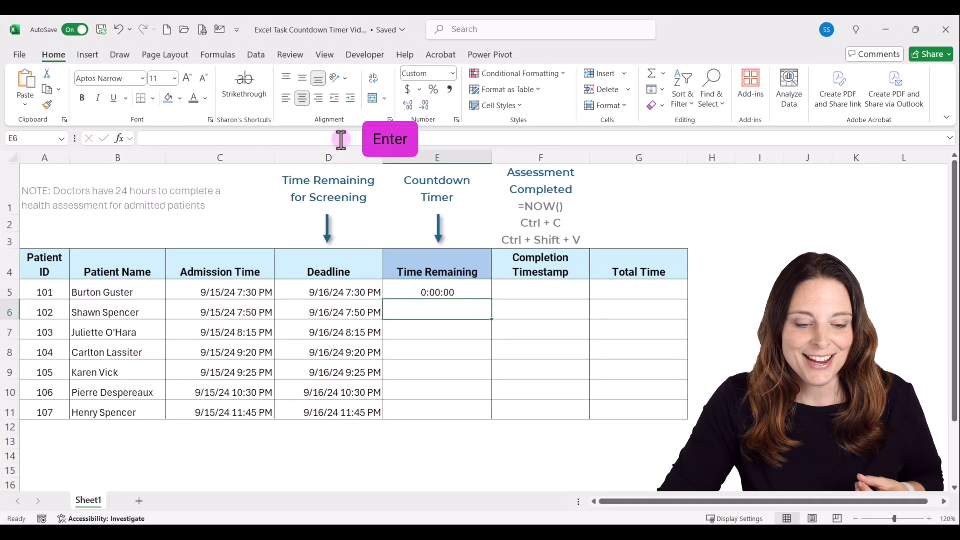
{"action": "left_click", "coordinate": [457, 289]}
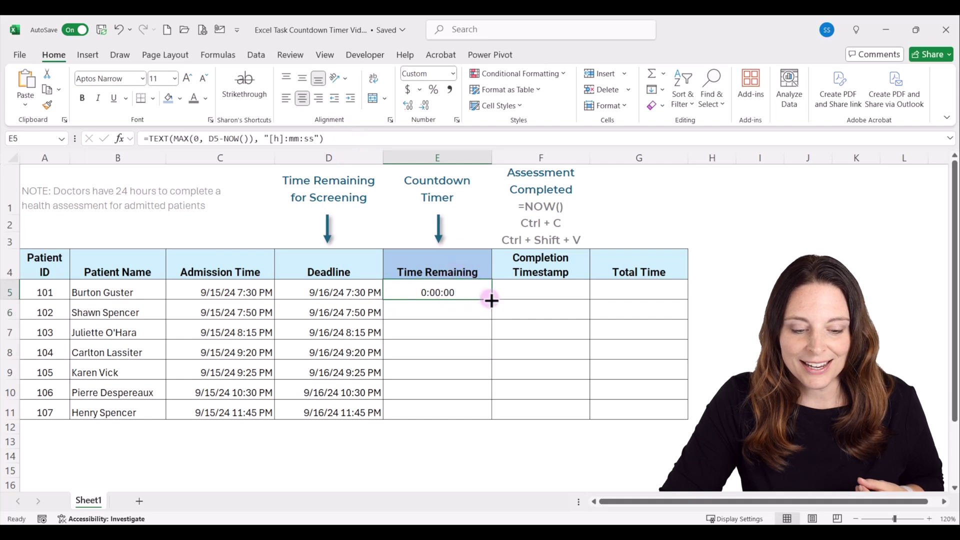
{"action": "double_click", "coordinate": [490, 299]}
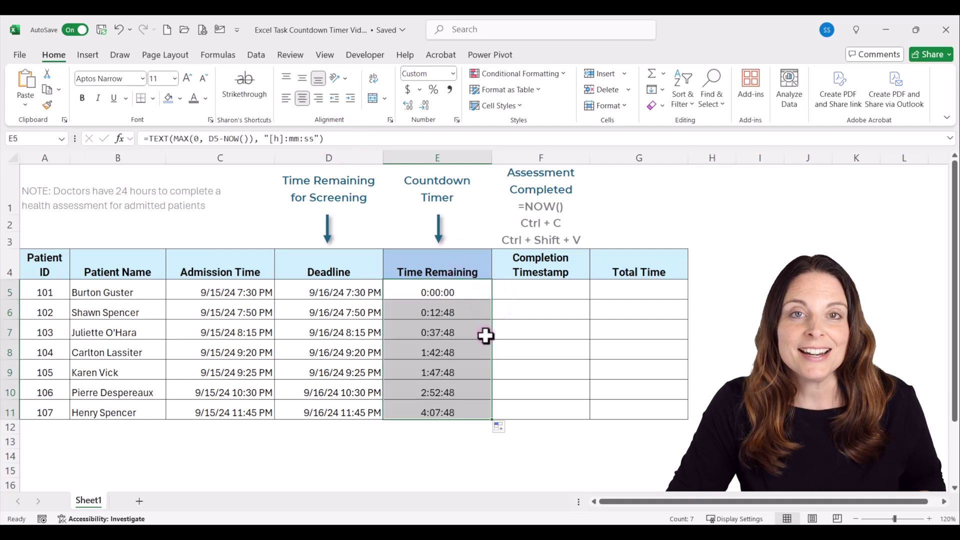
{"action": "left_click", "coordinate": [468, 312]}
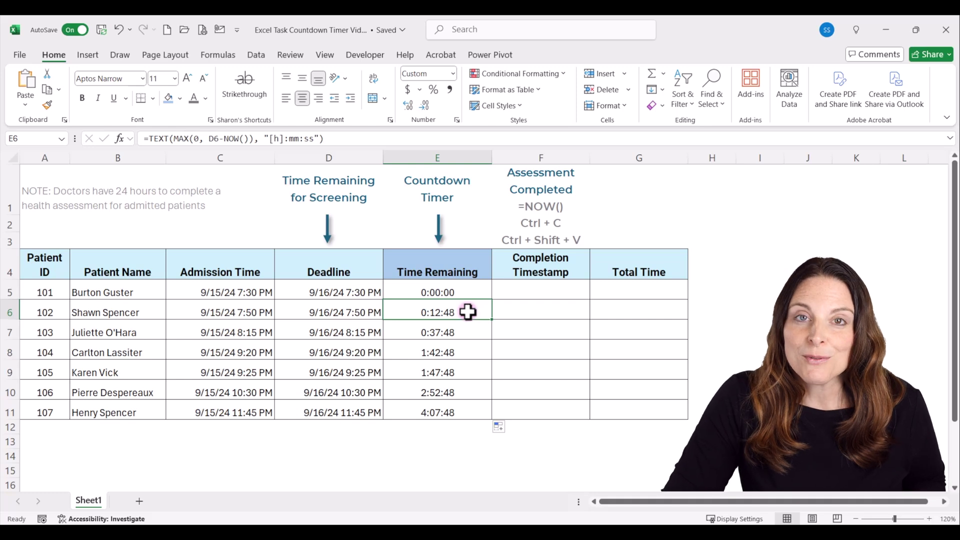
{"action": "left_click", "coordinate": [23, 53]}
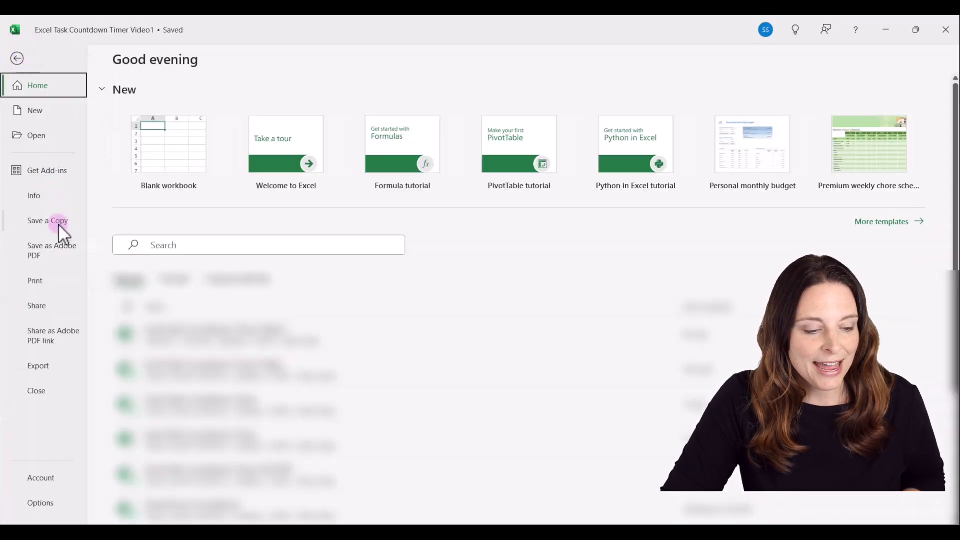
- Save a copy as an Excel Macro-Enabled Workbook named 'Excel Task Countdown Timer Video1'
{"action": "left_click", "coordinate": [59, 220]}
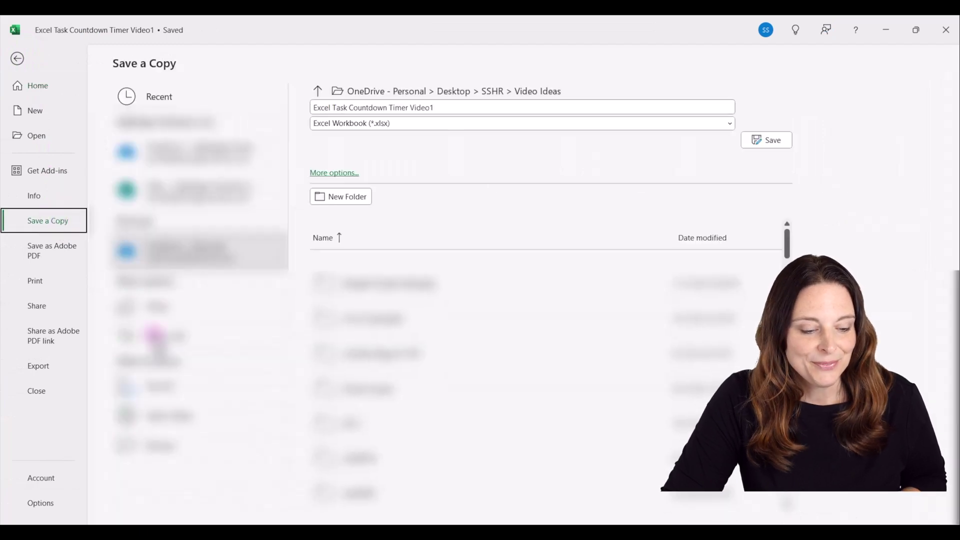
{"action": "left_click", "coordinate": [174, 447]}
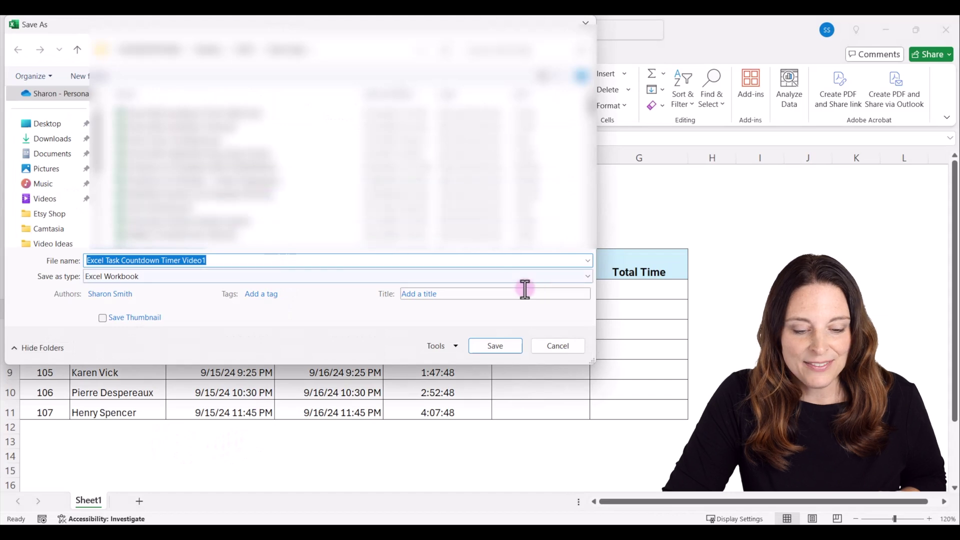
{"action": "left_click", "coordinate": [587, 274]}
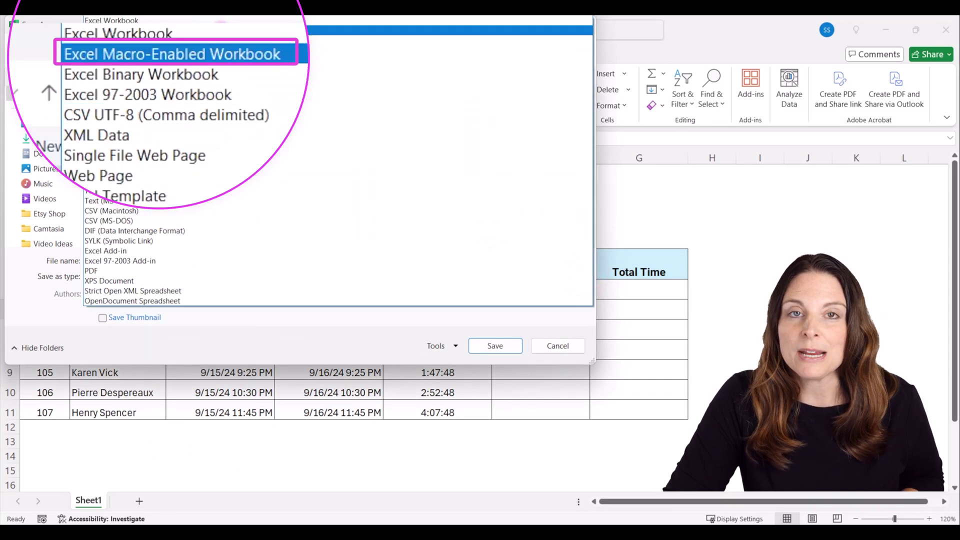
{"action": "left_click", "coordinate": [221, 30]}
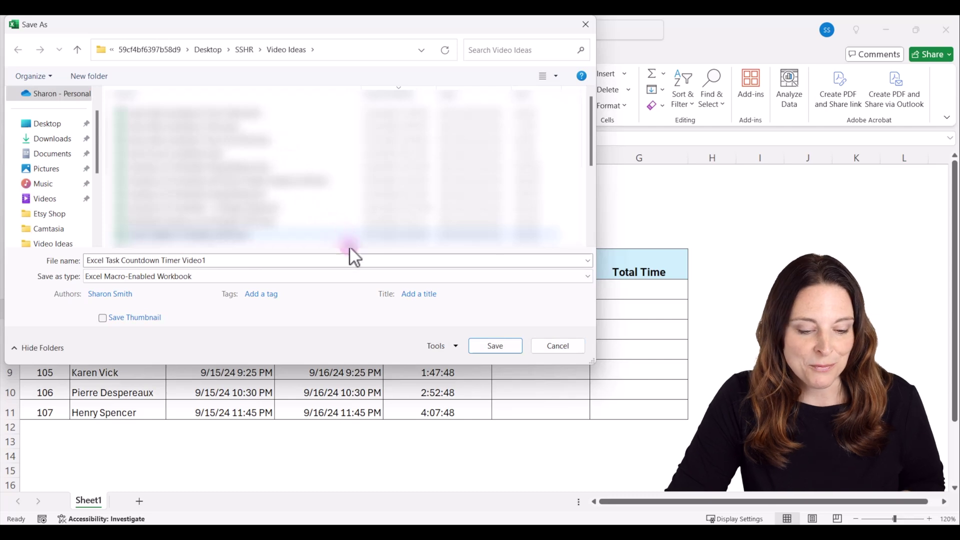
{"action": "left_click", "coordinate": [504, 346]}
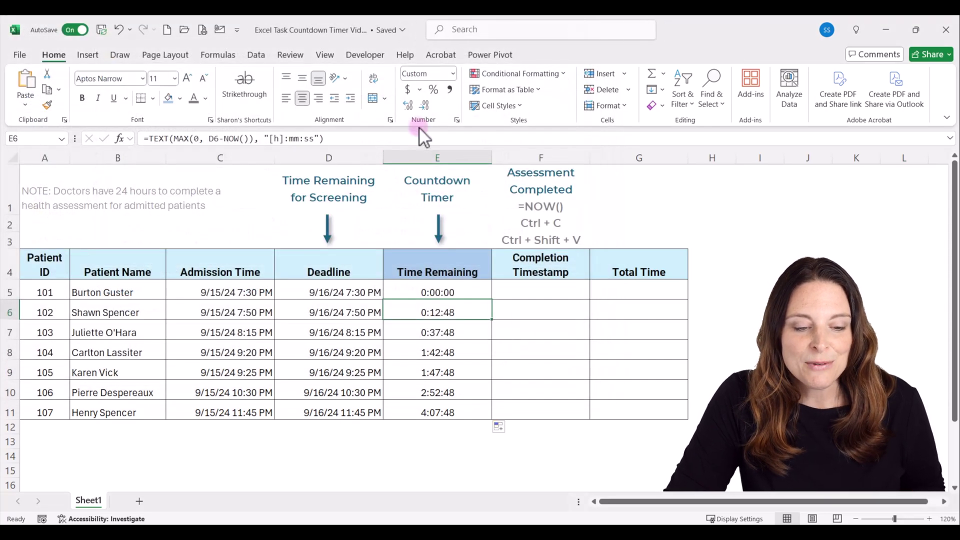
- Insert a new VBA module and paste in the StartCountdown and StopCountdown code
{"action": "left_click", "coordinate": [370, 57]}
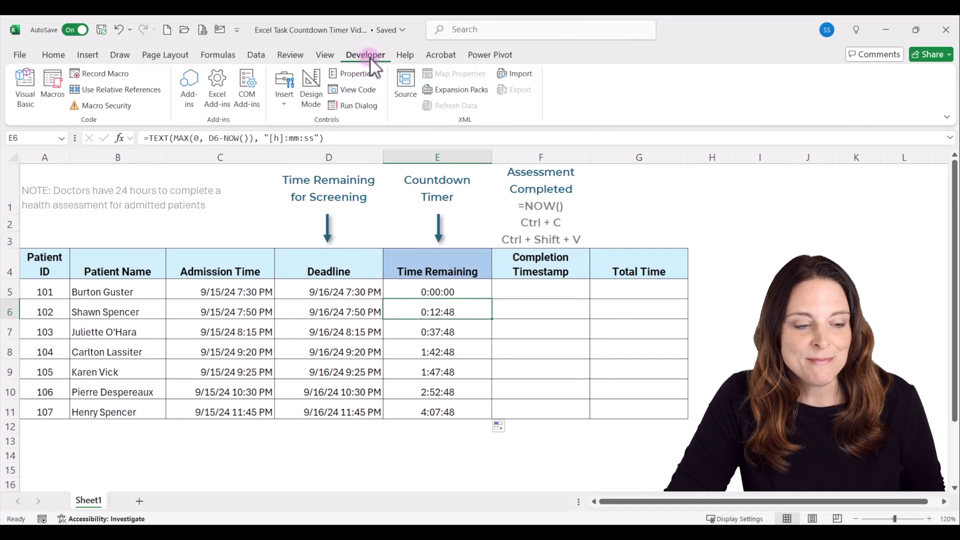
{"action": "left_click", "coordinate": [20, 92]}
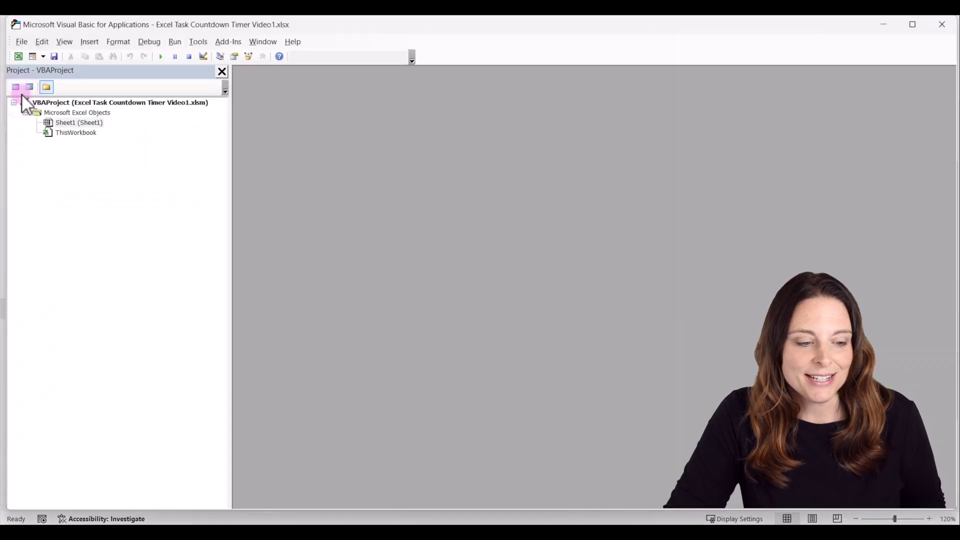
{"action": "left_click", "coordinate": [76, 124]}
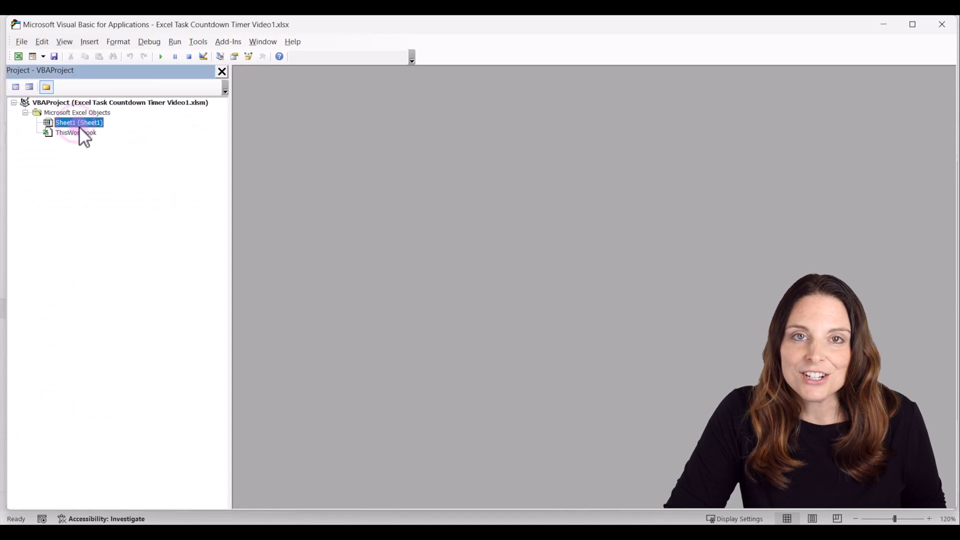
{"action": "left_click", "coordinate": [89, 43]}
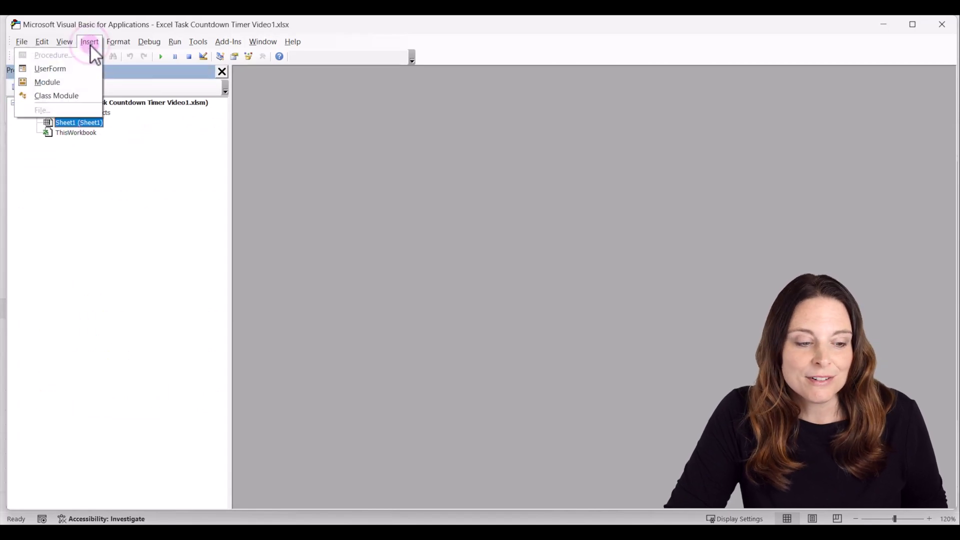
{"action": "left_click", "coordinate": [80, 91]}
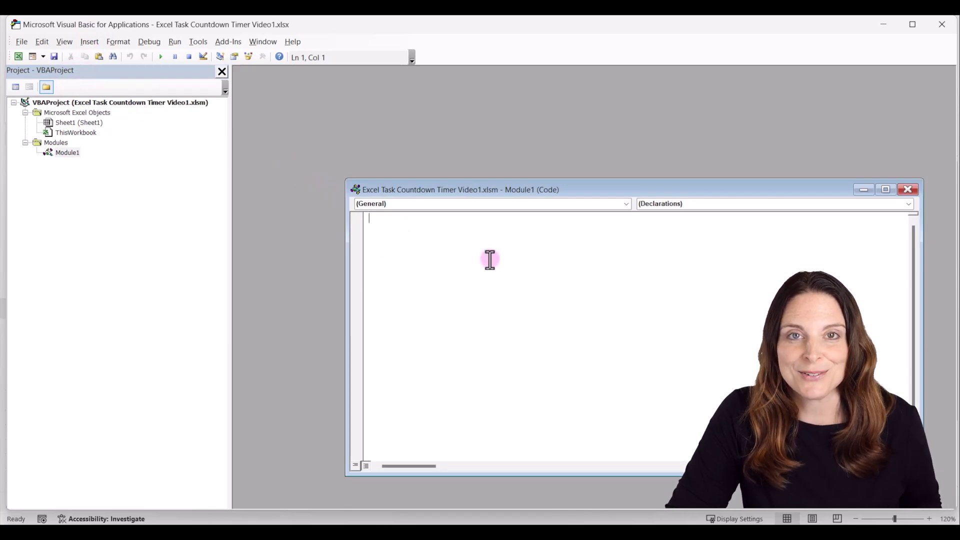
{"action": "type", "text": "Dim nextTime As Date  Sub StartCountdown()     ' Store the exact time of the next scheduled event     nextTime = Now + TimeValue(\"00:00:01\")     Application.OnTime nextTime, \"StartCountdown\"      ' Recalculate the sheet (Sheet1 is used here, update as needed)     ThisWorkbook.Sheets(1).Range(\"E5:E100\").Calculate End Sub  Sub StopCountdown()     ' Cancel the next scheduled event using the stored time     On Error Resume Next     Application.OnTime nextTime, \"StartCountdown\", , False End Sub"}
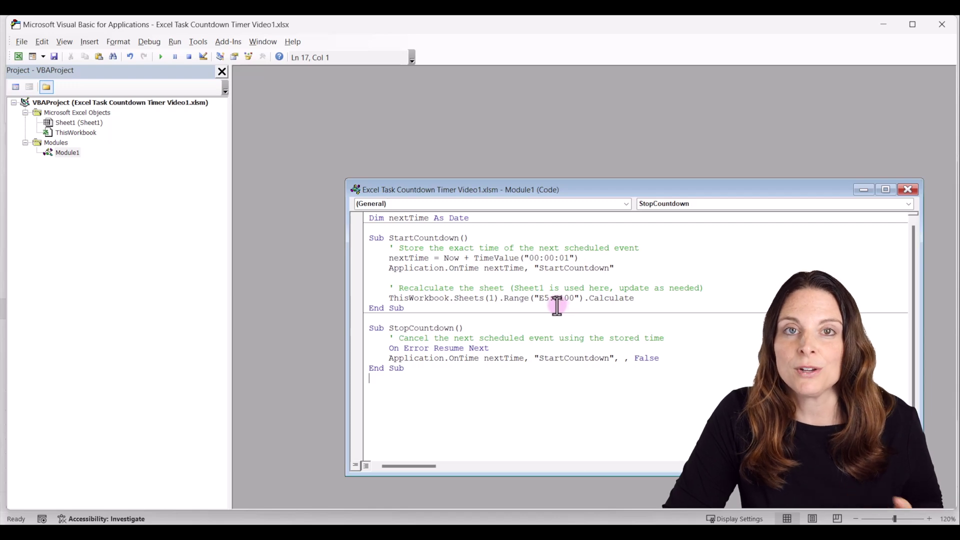
- Change the recalculated range to E5:E100, save the code and close the editor
{"action": "left_click_drag", "start_coordinate": [538, 298], "coordinate": [567, 302]}
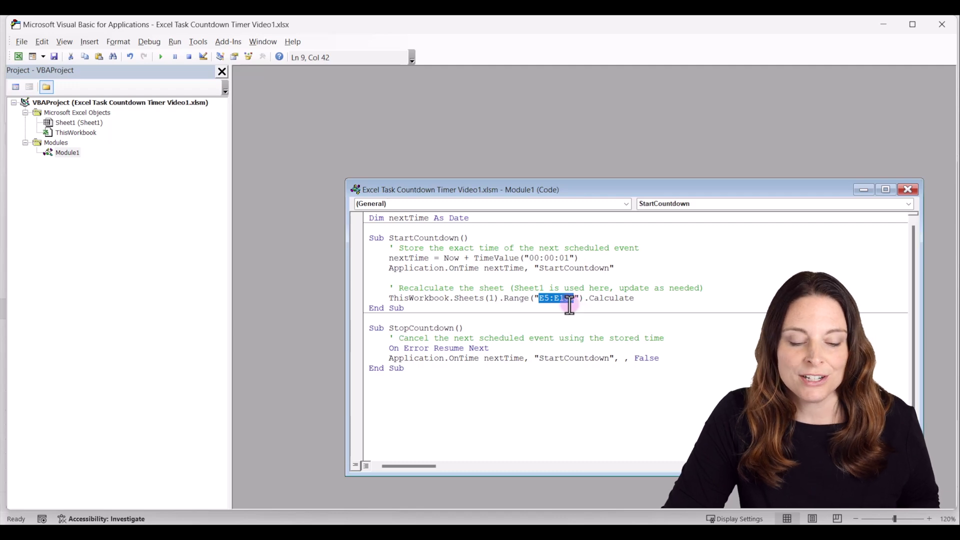
{"action": "left_click", "coordinate": [565, 358]}
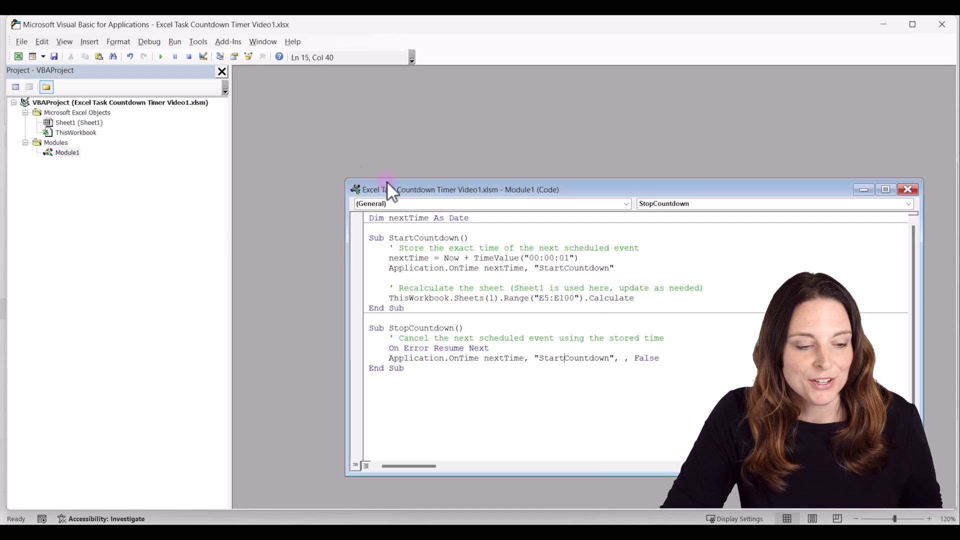
{"action": "left_click", "coordinate": [55, 56]}
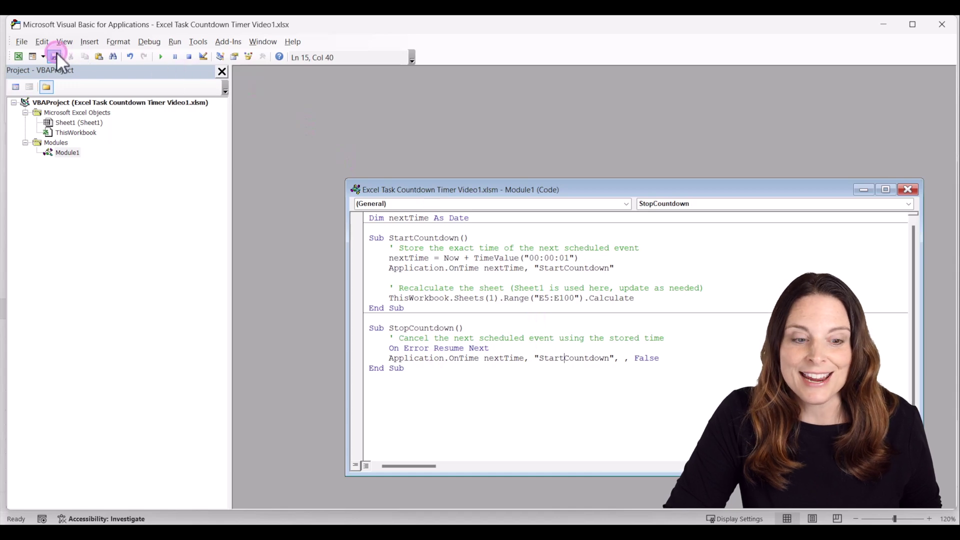
{"action": "left_click", "coordinate": [942, 24]}
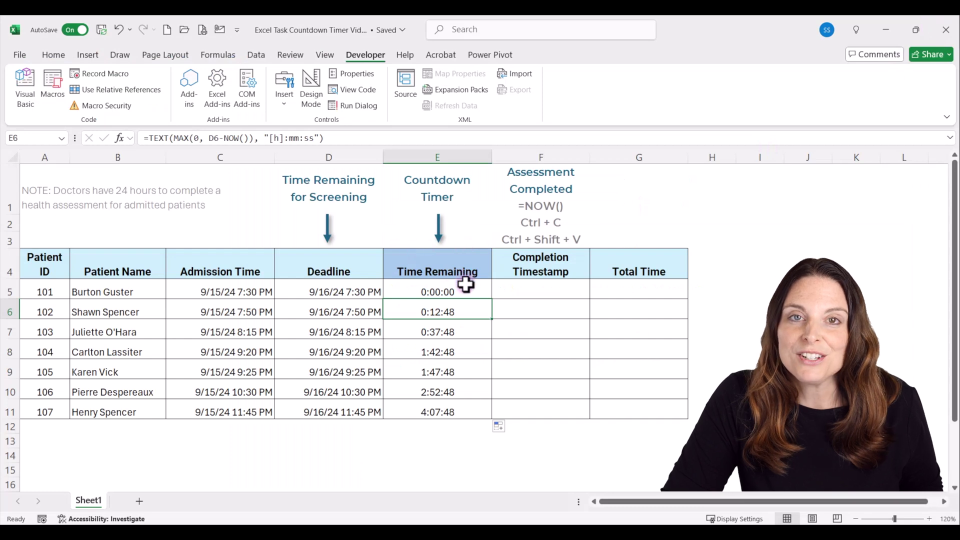
- Run StartCountdown from the Macros dialog so the countdowns tick down every second
{"action": "left_click", "coordinate": [58, 98]}
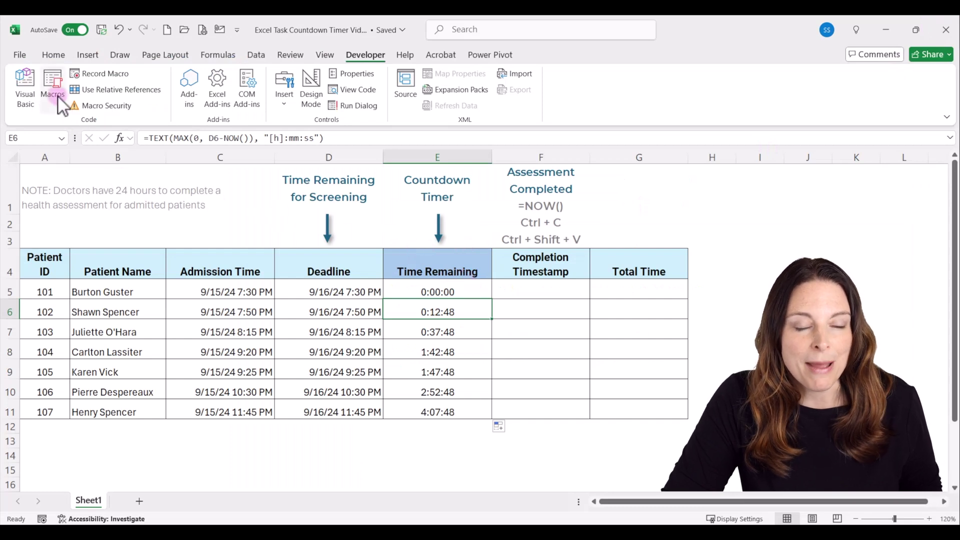
{"action": "left_click", "coordinate": [58, 98]}
{"action": "left_click", "coordinate": [569, 67]}
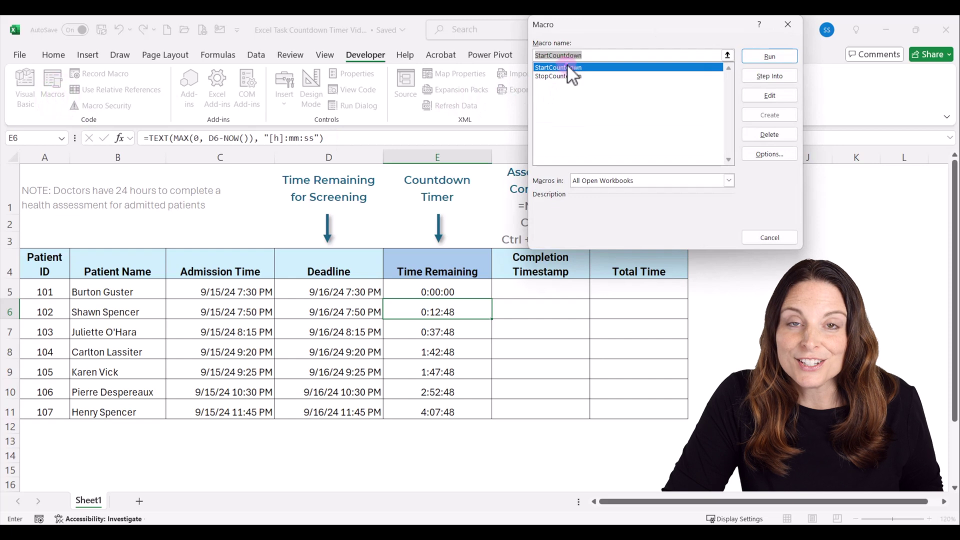
{"action": "left_click", "coordinate": [772, 57]}
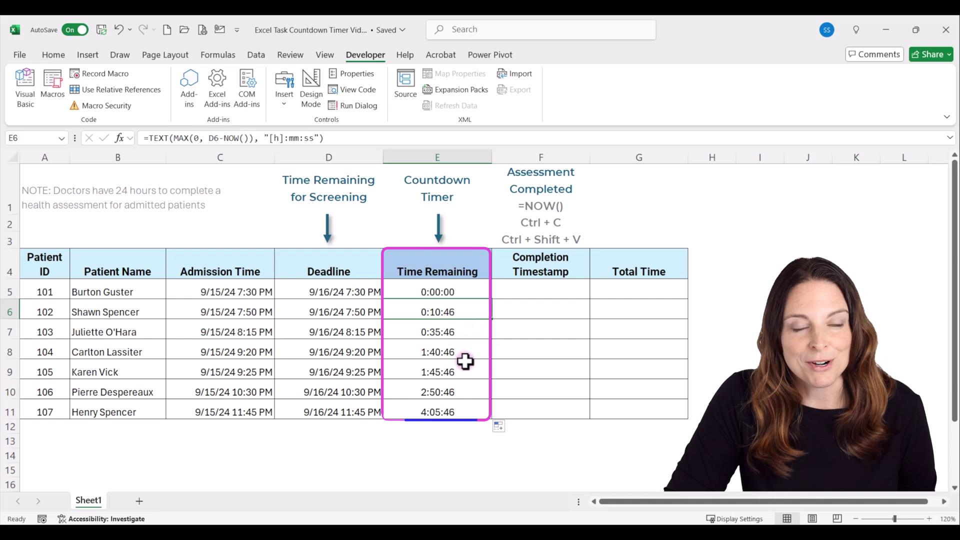
{"action": "left_click", "coordinate": [572, 293]}
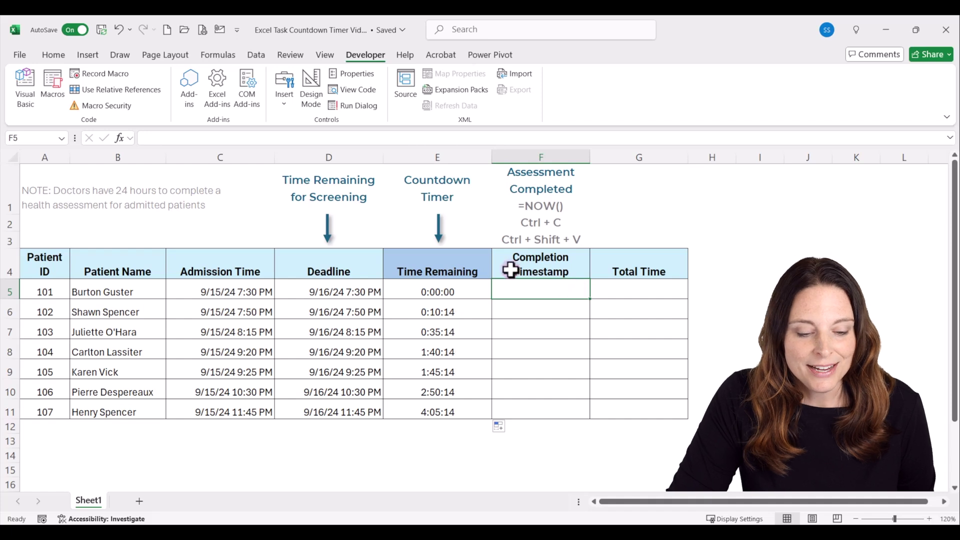
{"action": "left_click_drag", "start_coordinate": [448, 292], "coordinate": [455, 414]}
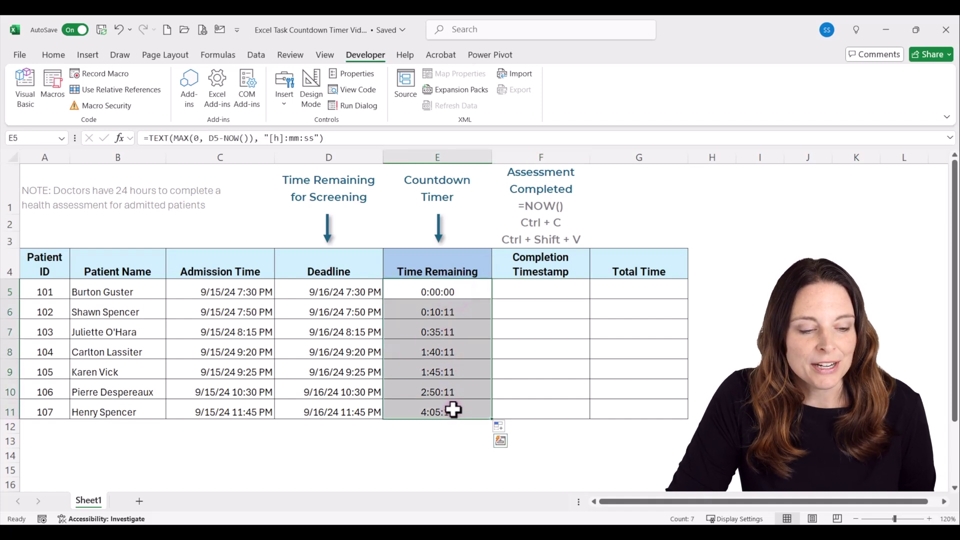
- Add a conditional formatting rule =$D5-NOW()>TIME(3,0,0) with light green fill to E5:E11
{"action": "left_click", "coordinate": [56, 53]}
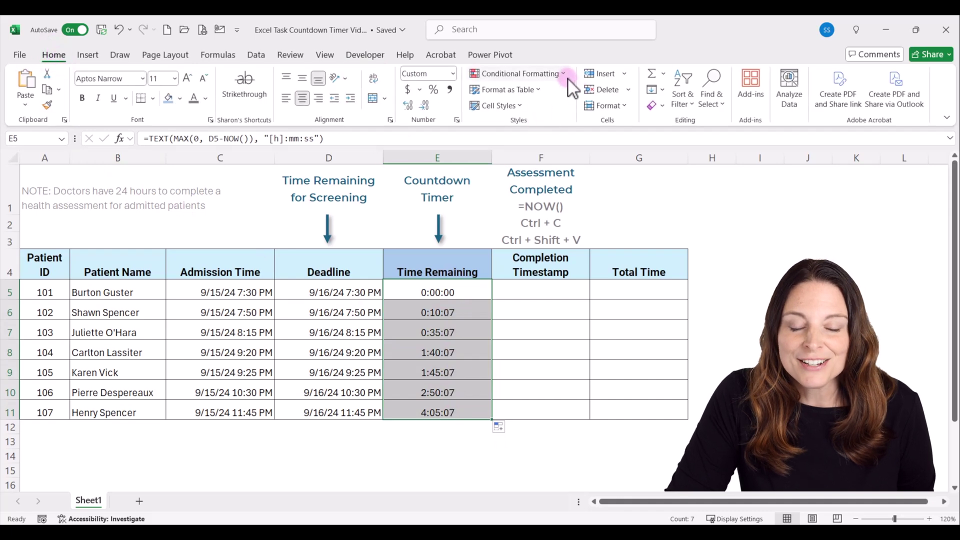
{"action": "left_click", "coordinate": [563, 74]}
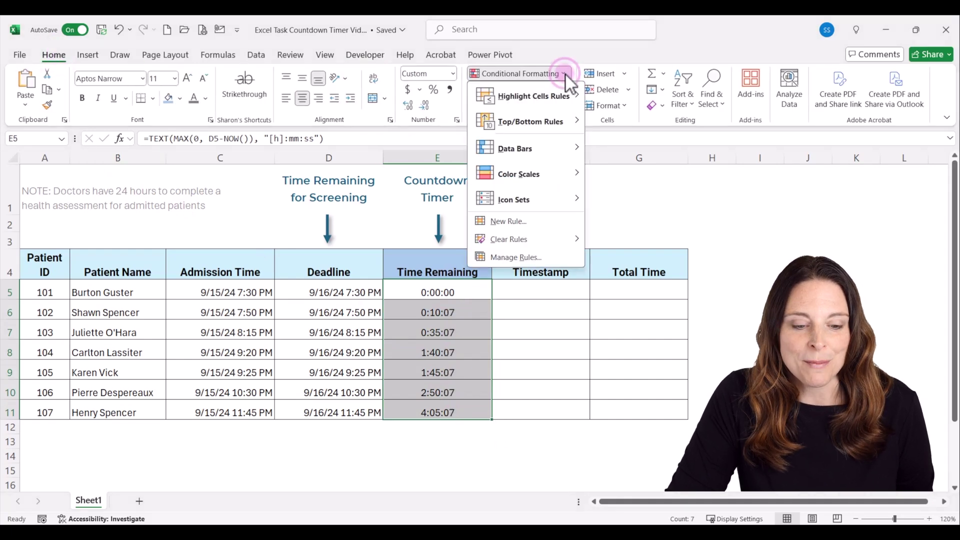
{"action": "left_click", "coordinate": [547, 222]}
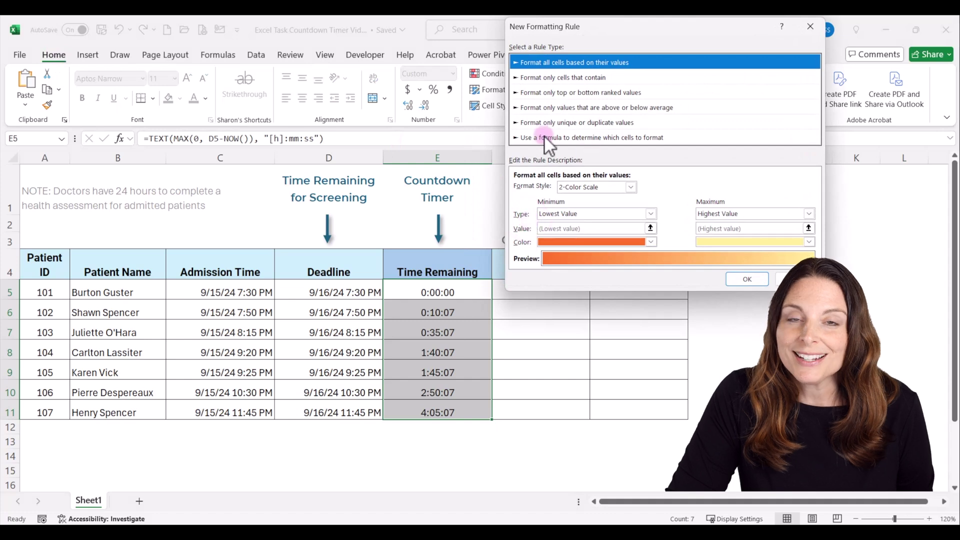
{"action": "left_click", "coordinate": [576, 138]}
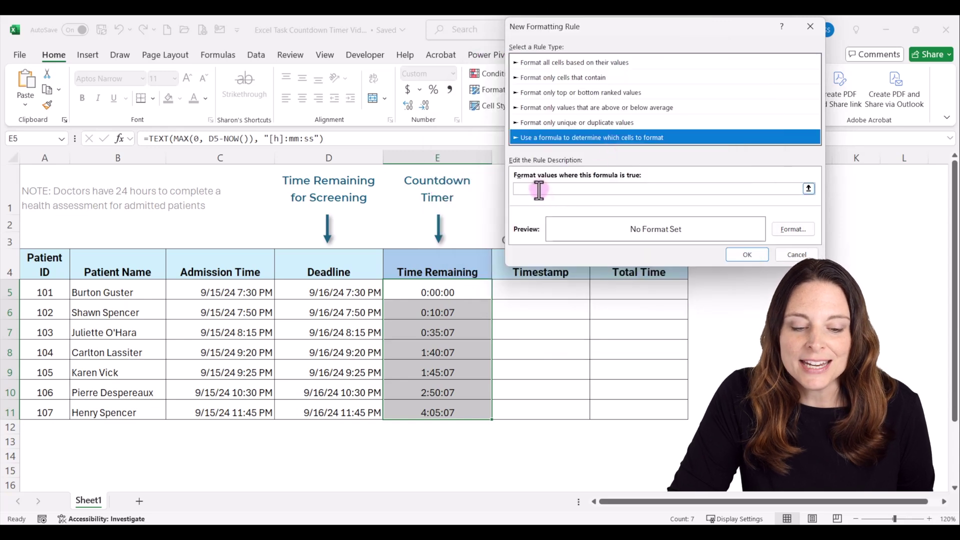
{"action": "left_click", "coordinate": [538, 189]}
{"action": "type", "text": "=$D5-NOW()>TIME(3,0,0)"}
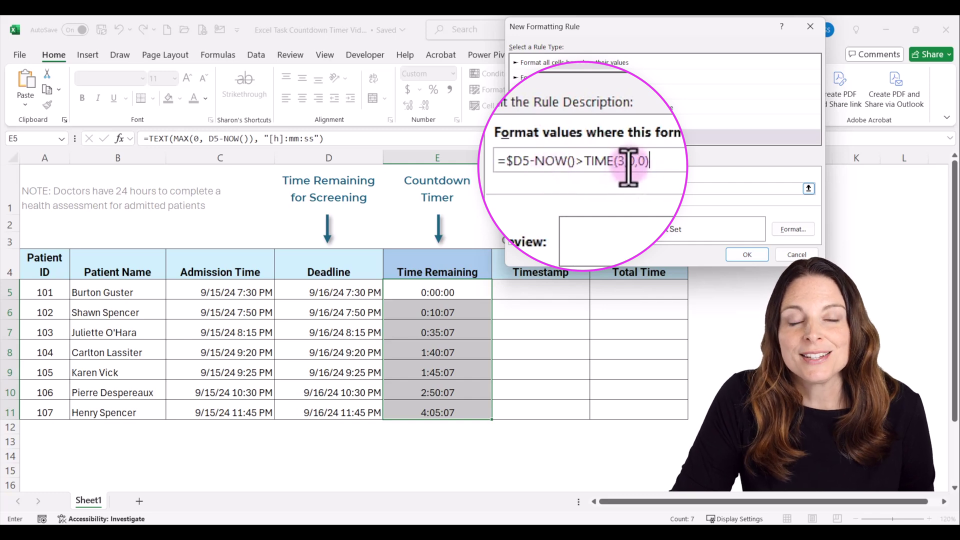
{"action": "left_click", "coordinate": [791, 227]}
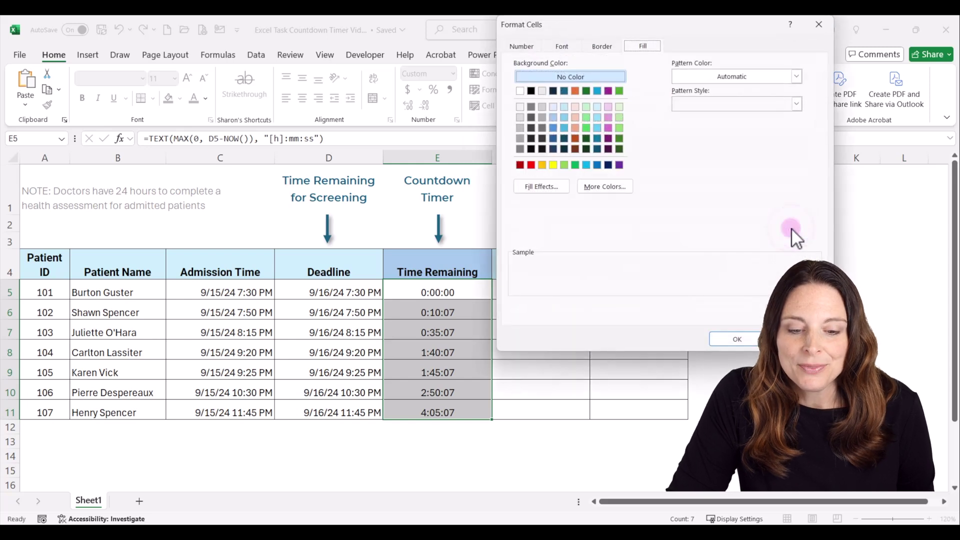
{"action": "left_click", "coordinate": [622, 106]}
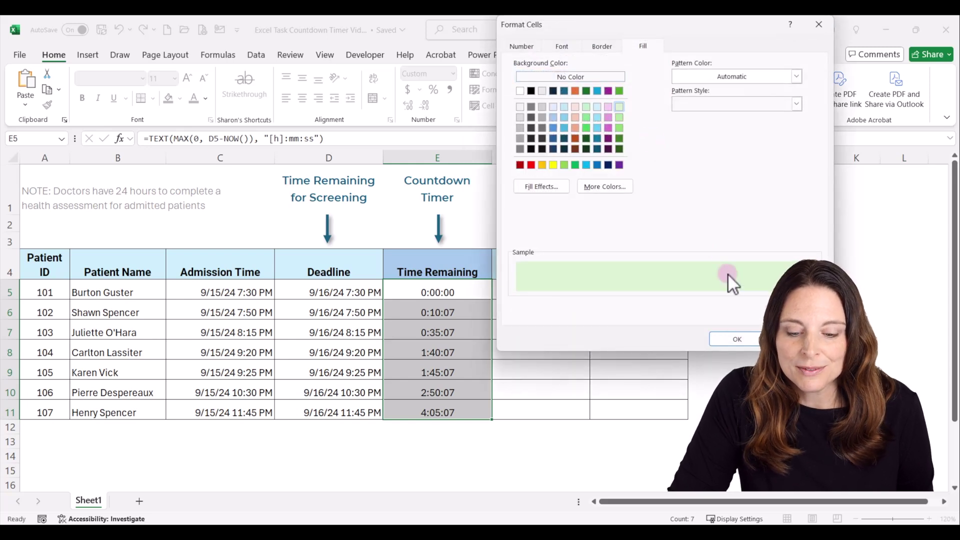
{"action": "left_click", "coordinate": [739, 339]}
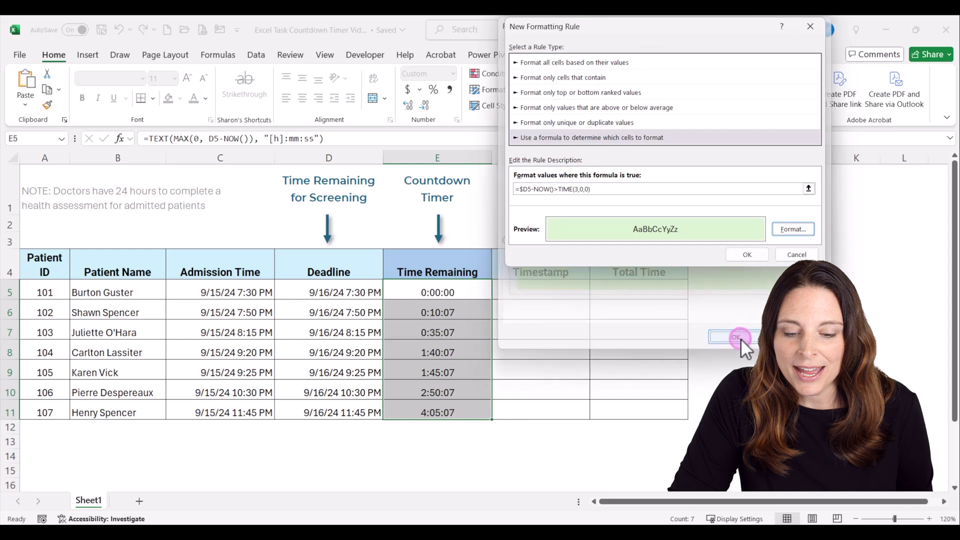
{"action": "left_click", "coordinate": [745, 254]}
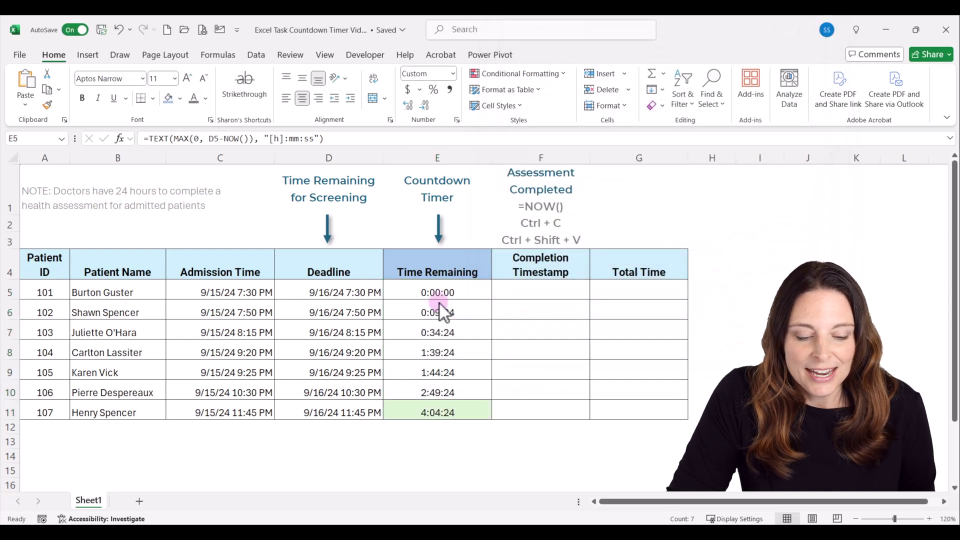
{"action": "key", "text": "ctrl+shift+Down"}
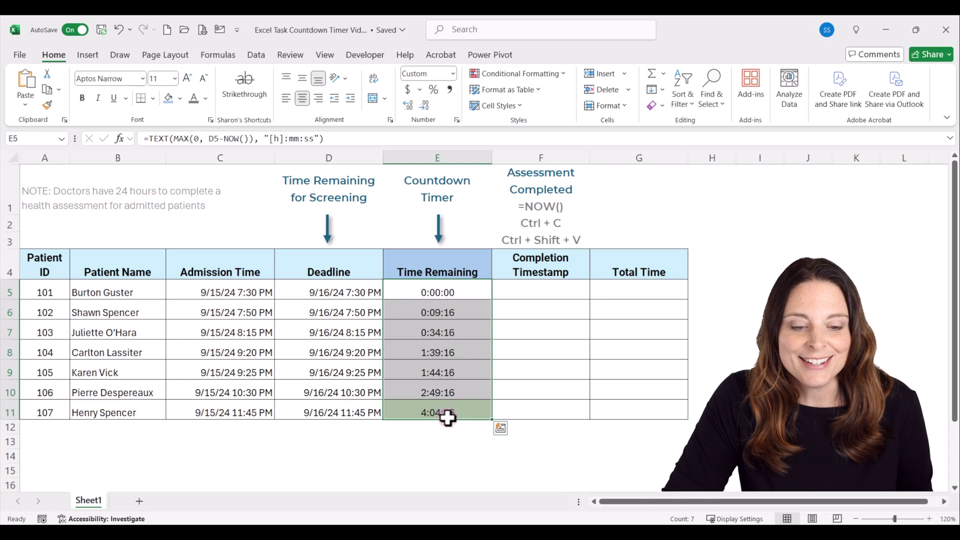
- Add a rule =AND($D5-NOW()>0,$D5-NOW()<=TIME(3,0,0)) with a pale yellow fill
{"action": "left_click", "coordinate": [562, 73]}
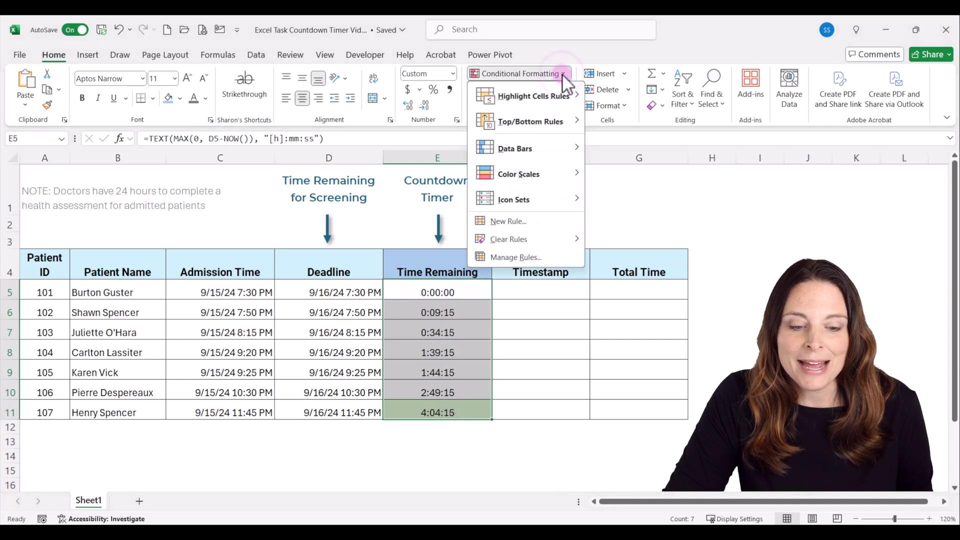
{"action": "left_click", "coordinate": [521, 222]}
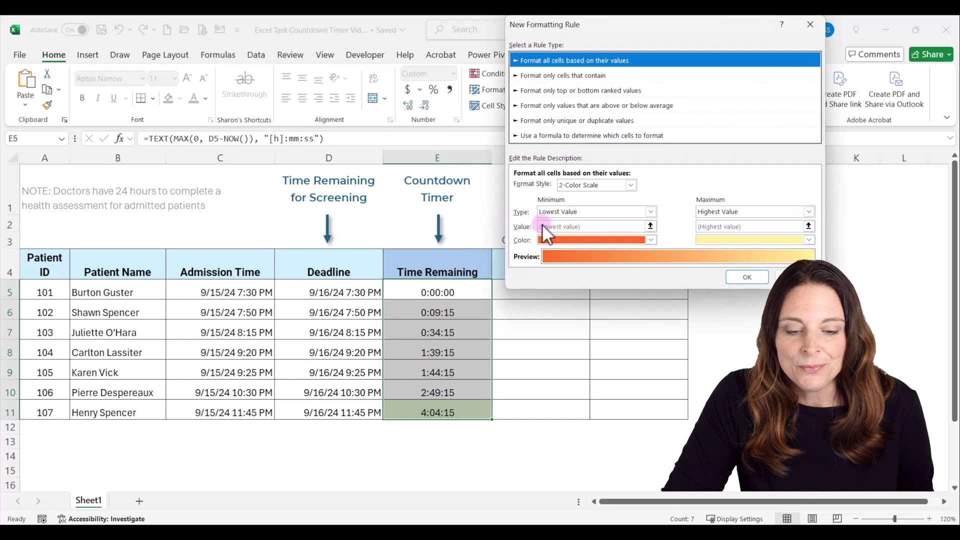
{"action": "left_click", "coordinate": [578, 136]}
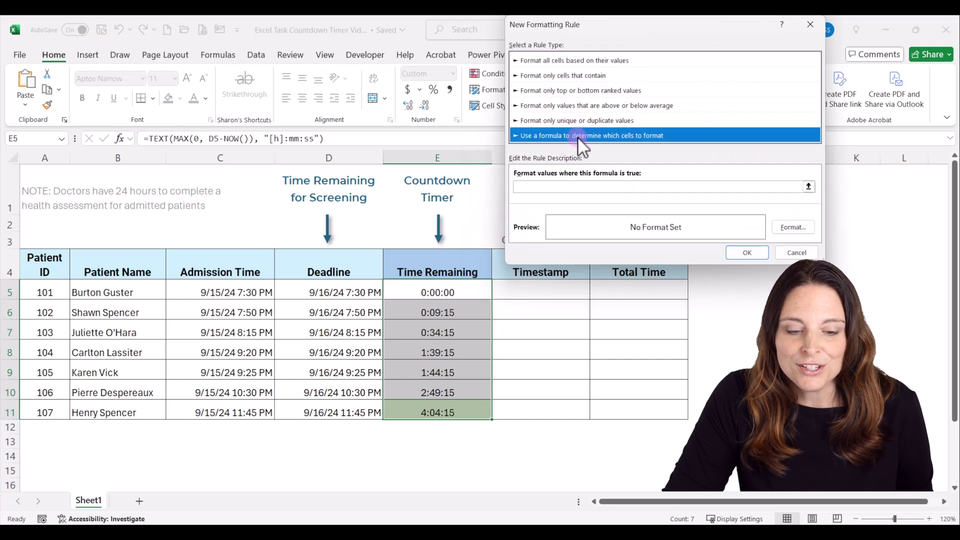
{"action": "left_click", "coordinate": [531, 186]}
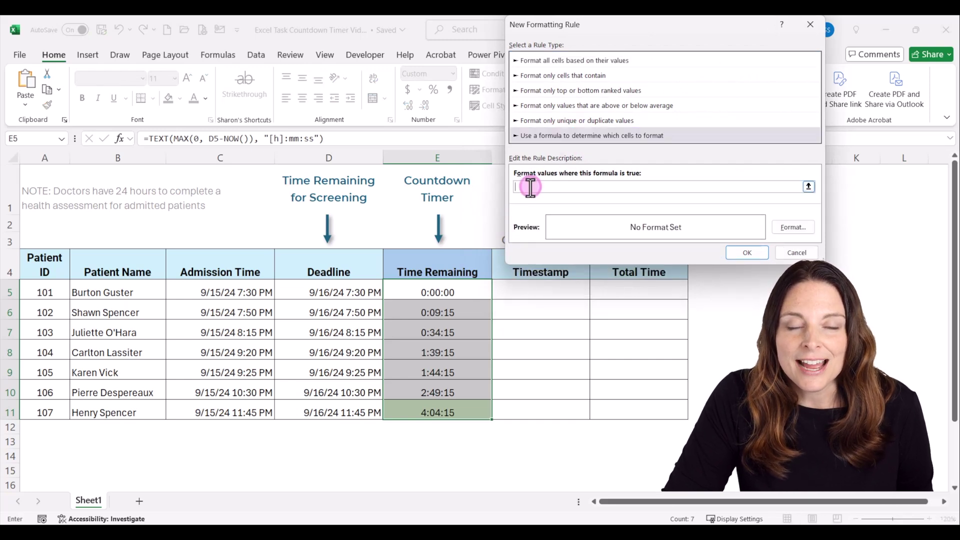
{"action": "type", "text": "=AND($D5-NOW()>0, $D5-NOW()<=TIME(3,0,0))"}
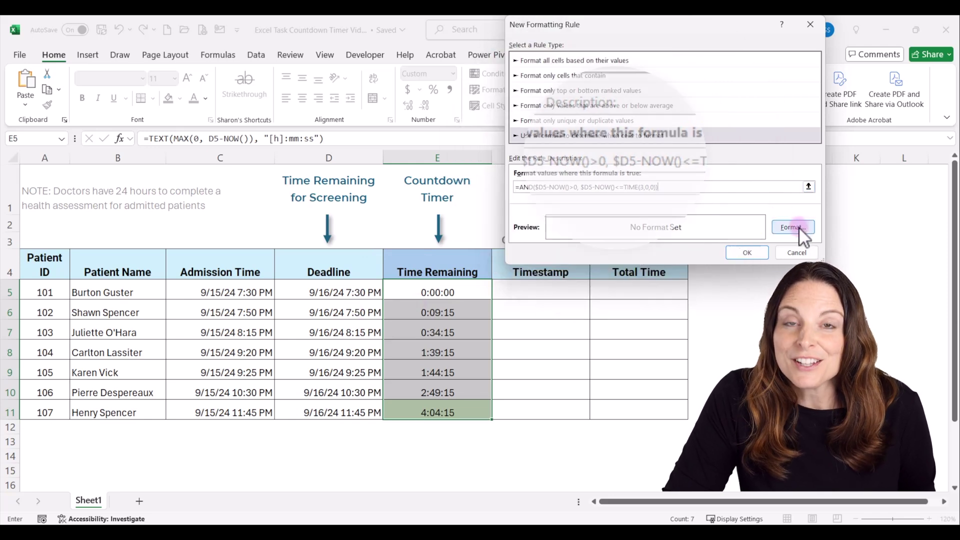
{"action": "left_click", "coordinate": [799, 227]}
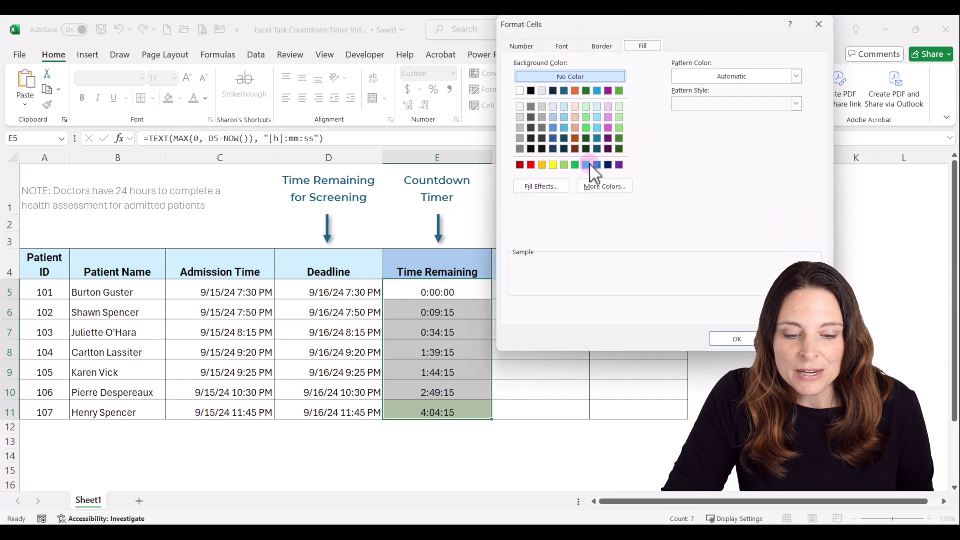
{"action": "left_click", "coordinate": [552, 165]}
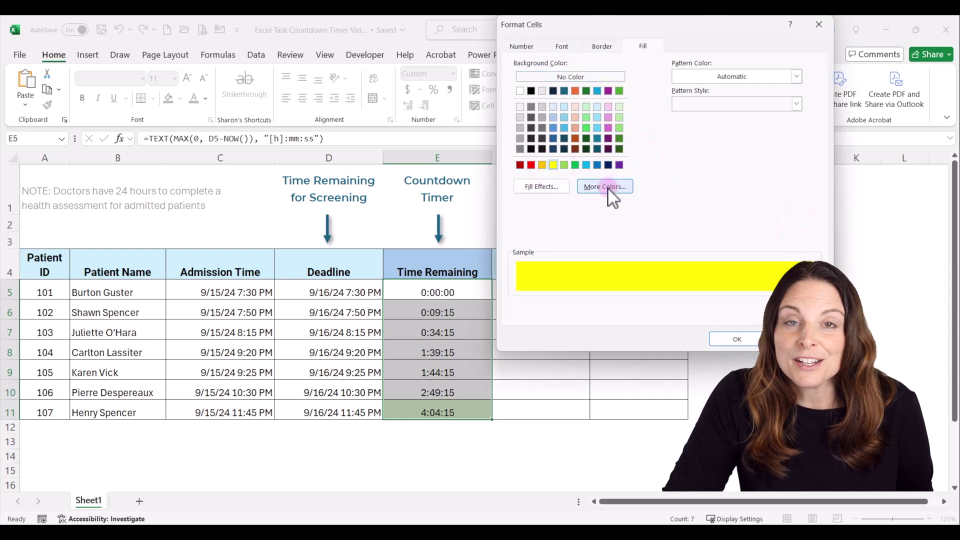
{"action": "left_click", "coordinate": [607, 186]}
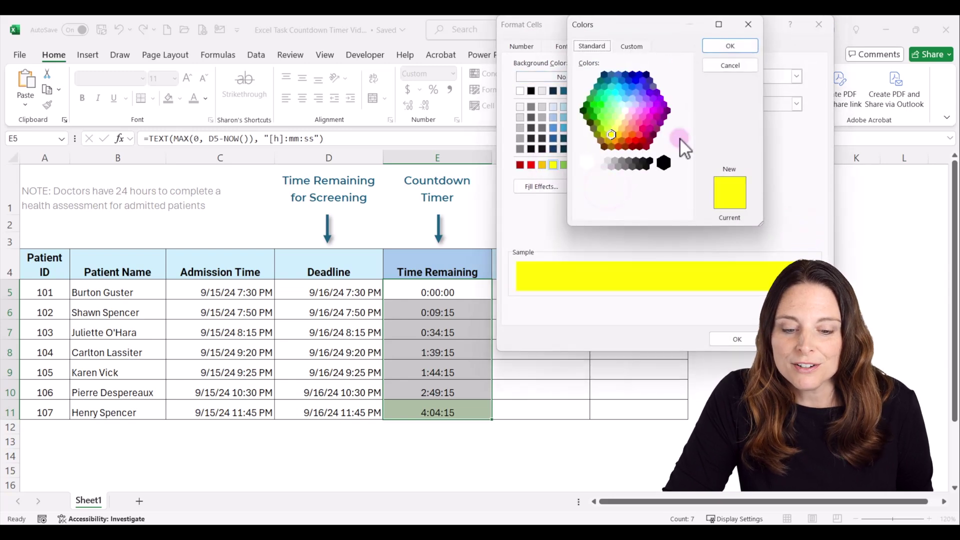
{"action": "left_click", "coordinate": [622, 118]}
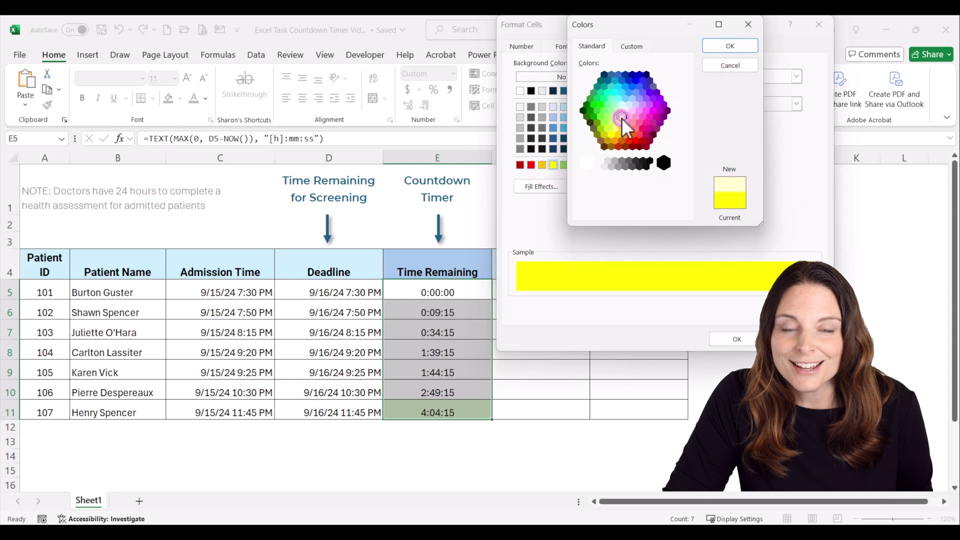
{"action": "left_click", "coordinate": [727, 44]}
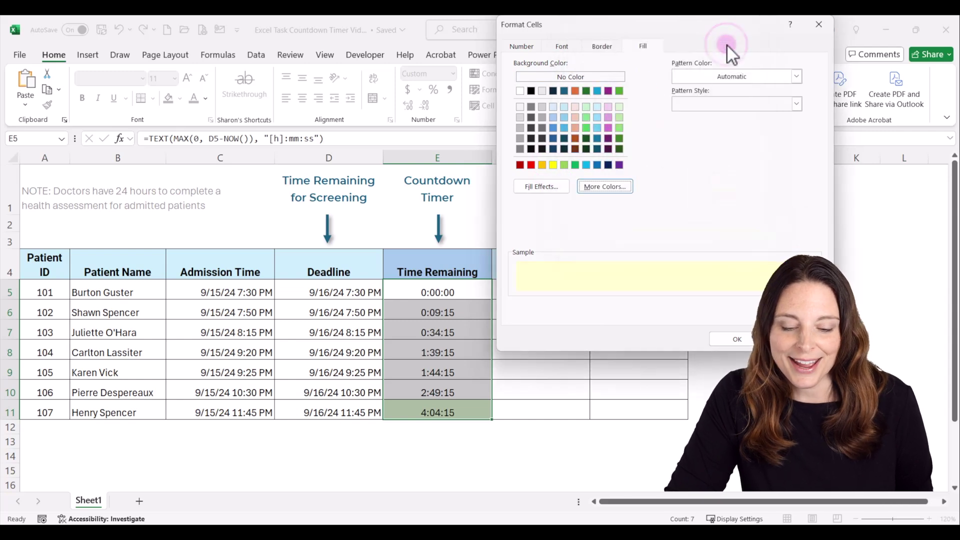
{"action": "left_click", "coordinate": [739, 339]}
{"action": "left_click", "coordinate": [745, 253]}
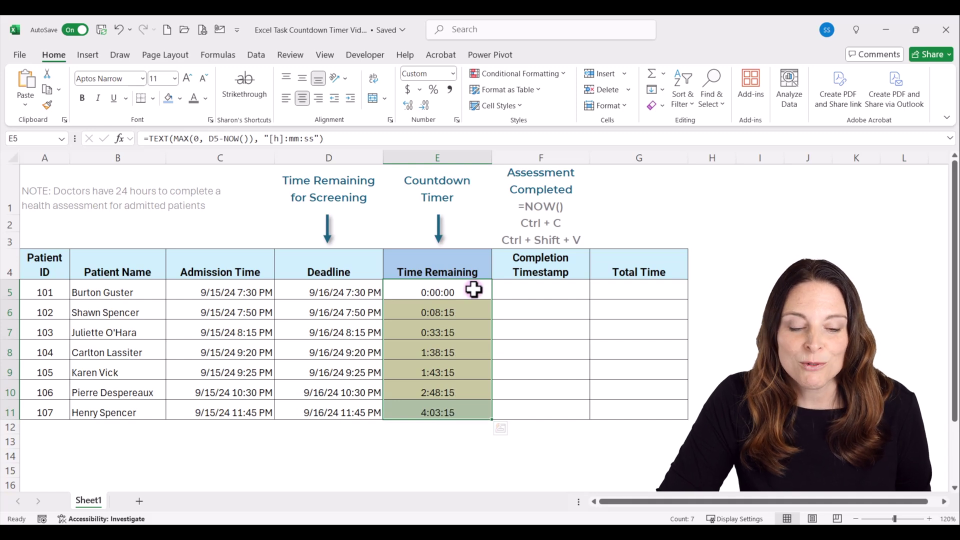
- Create a new formula-based conditional formatting rule using =$D5-NOW()<=0 for expired deadlines
{"action": "left_click", "coordinate": [564, 74]}
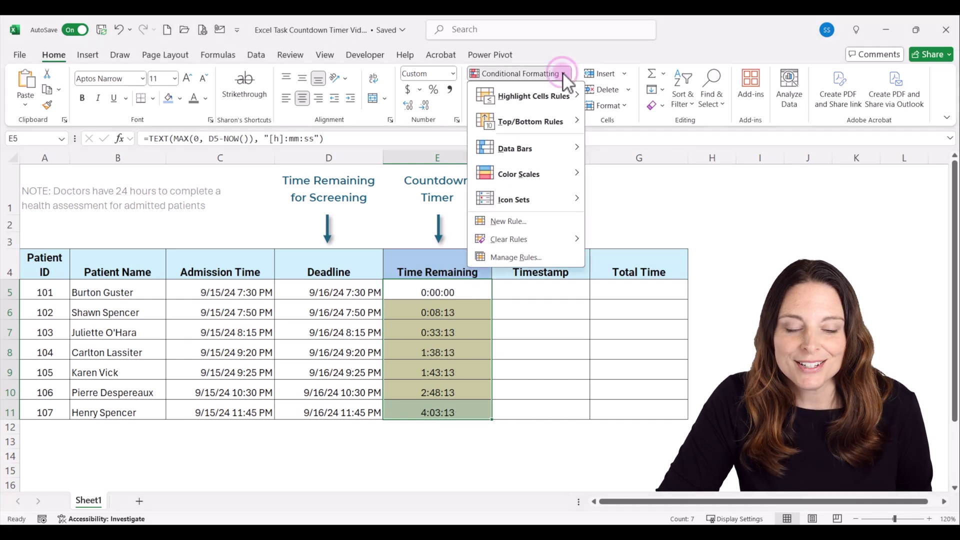
{"action": "left_click", "coordinate": [530, 222]}
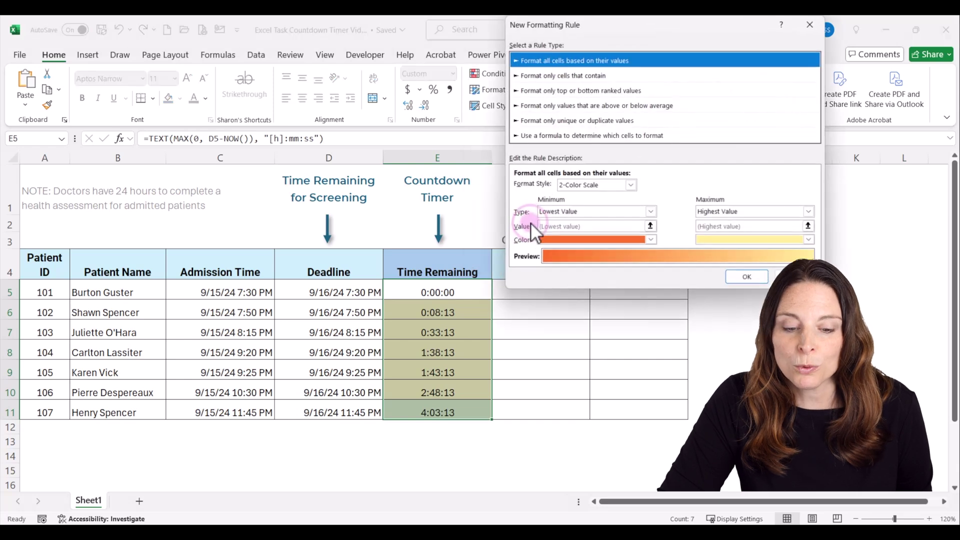
{"action": "left_click", "coordinate": [572, 135]}
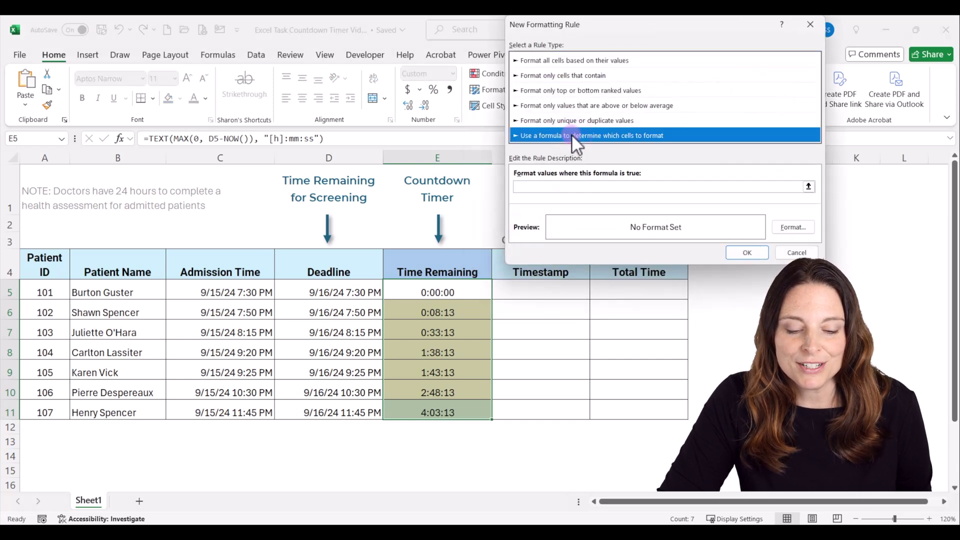
{"action": "left_click", "coordinate": [531, 187]}
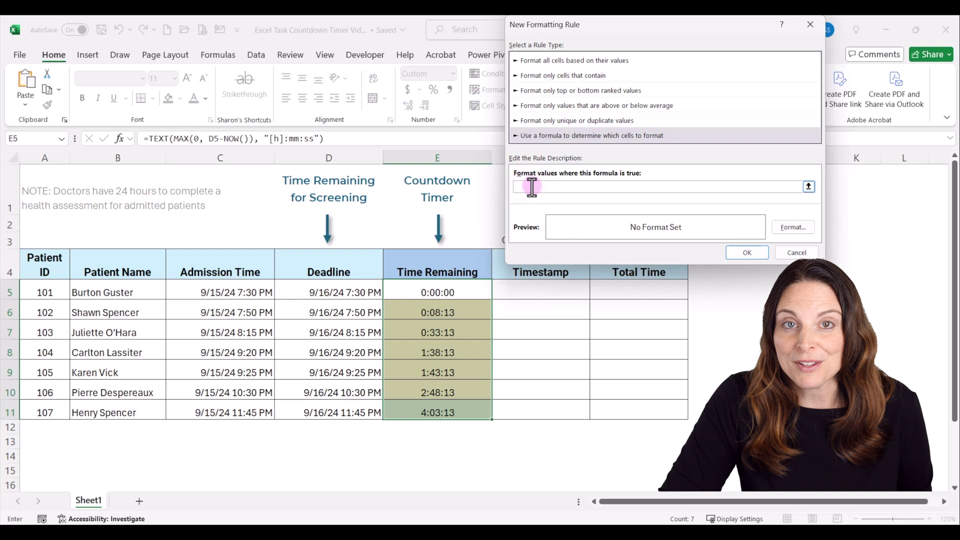
{"action": "type", "text": "=$D5-NOW()<=0"}
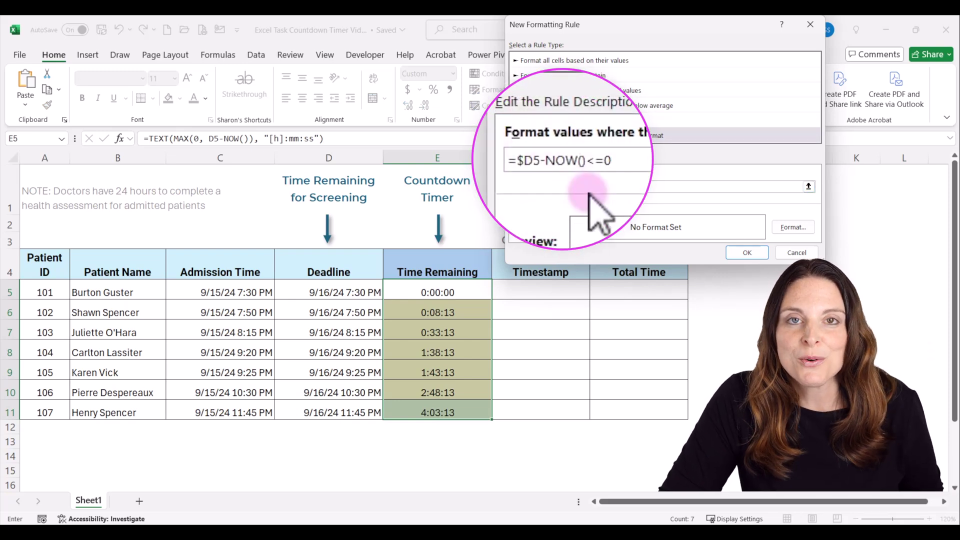
- Give the expired-deadline rule a pink fill, lightened from red, and apply it
{"action": "left_click", "coordinate": [794, 226]}
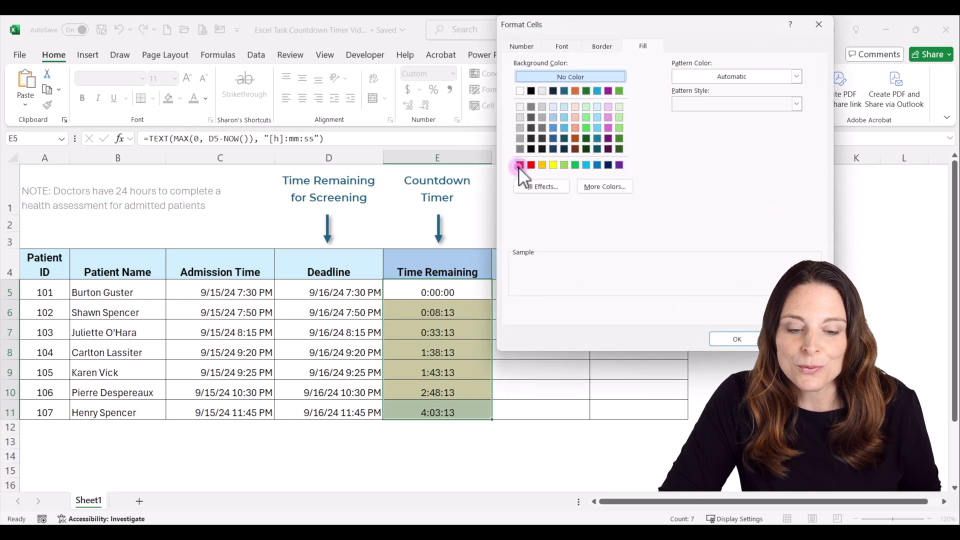
{"action": "left_click", "coordinate": [519, 165]}
{"action": "left_click", "coordinate": [618, 186]}
{"action": "left_click", "coordinate": [686, 113]}
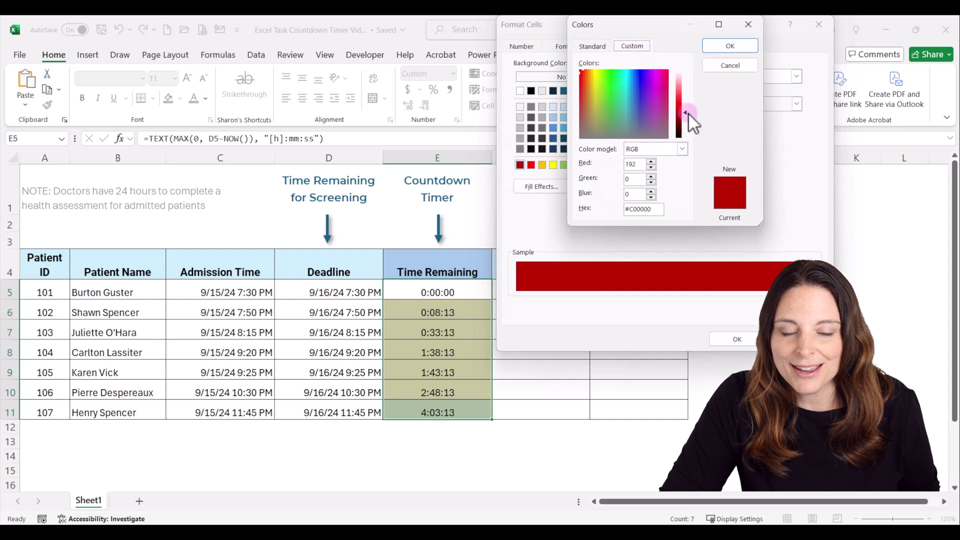
{"action": "left_click_drag", "start_coordinate": [686, 110], "coordinate": [682, 83]}
{"action": "left_click", "coordinate": [732, 45]}
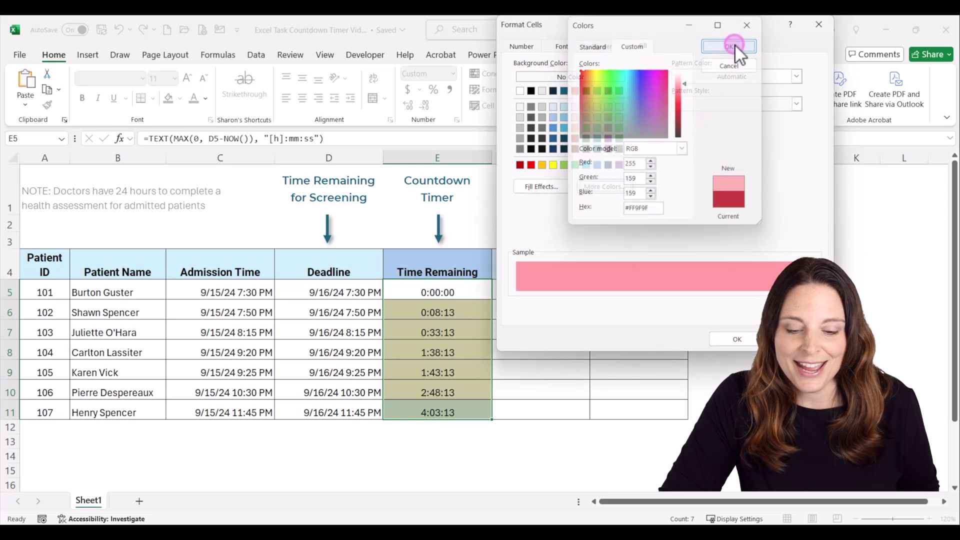
{"action": "left_click", "coordinate": [748, 338]}
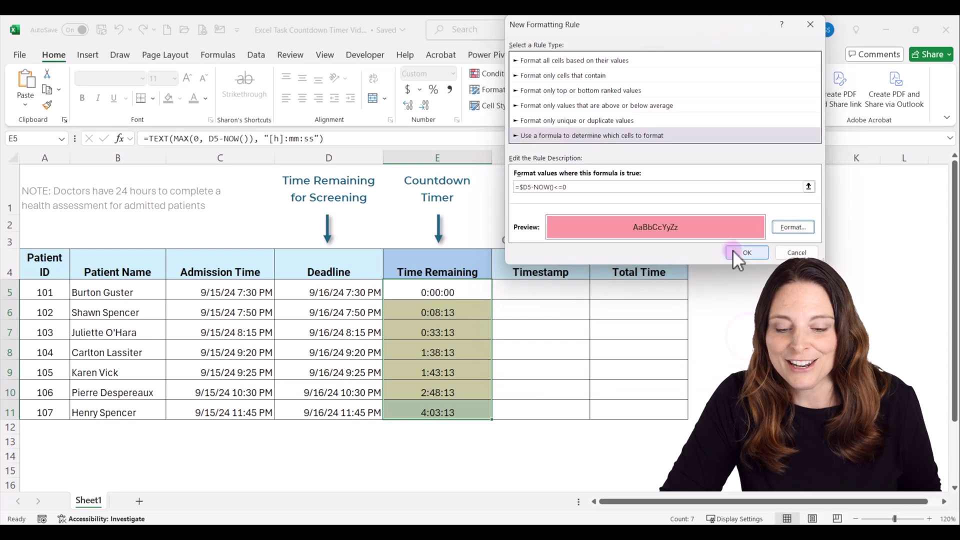
{"action": "left_click", "coordinate": [739, 250]}
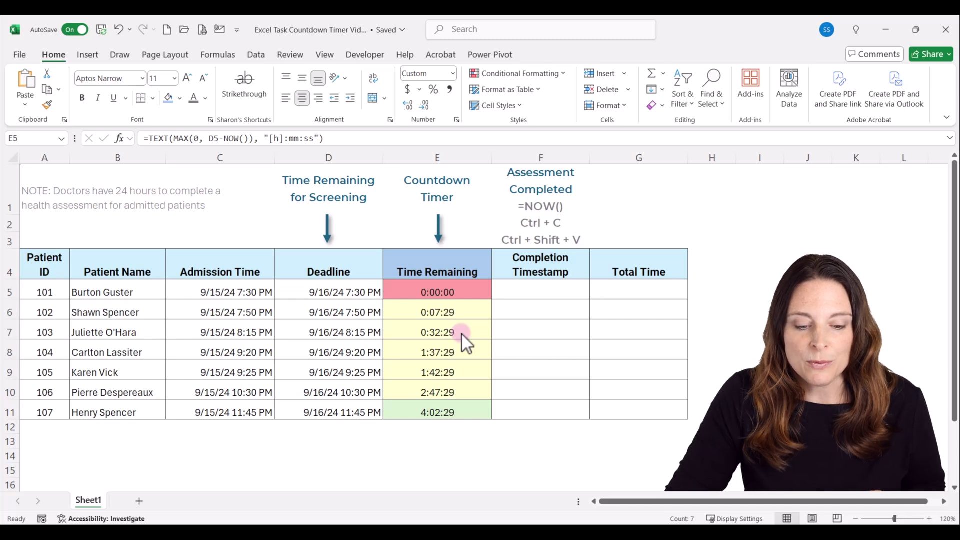
- Enter =NOW() in F5, then paste it back as a fixed value
{"action": "left_click", "coordinate": [559, 292]}
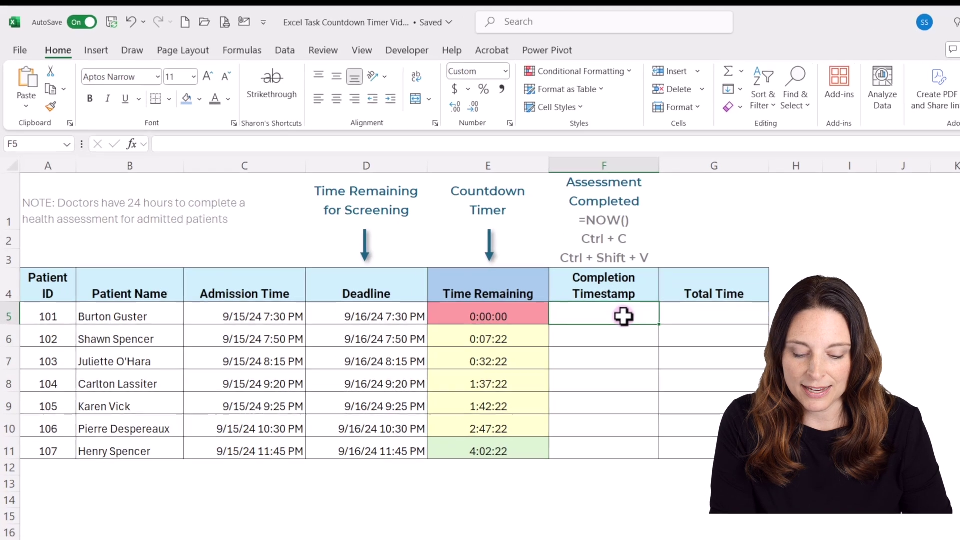
{"action": "type", "text": "=NOW()"}
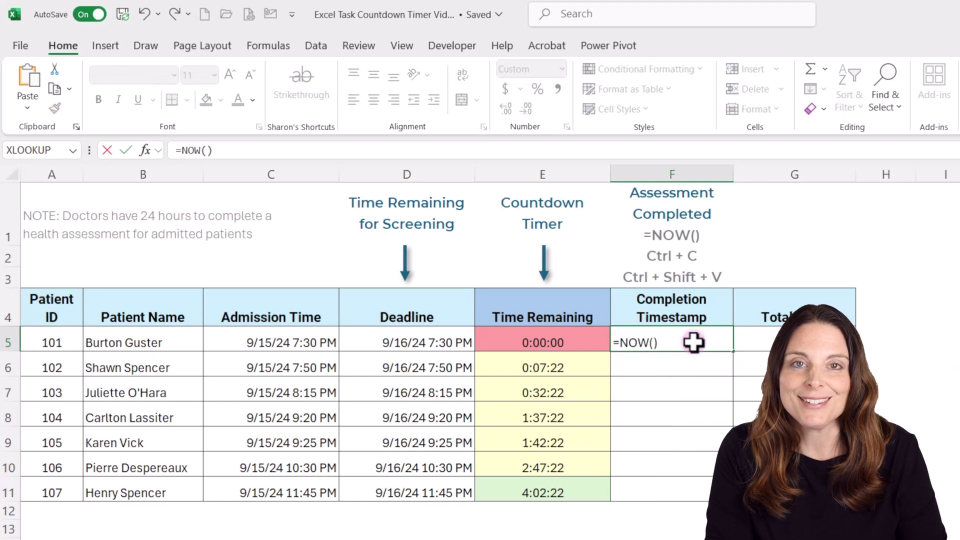
{"action": "key", "text": "Return"}
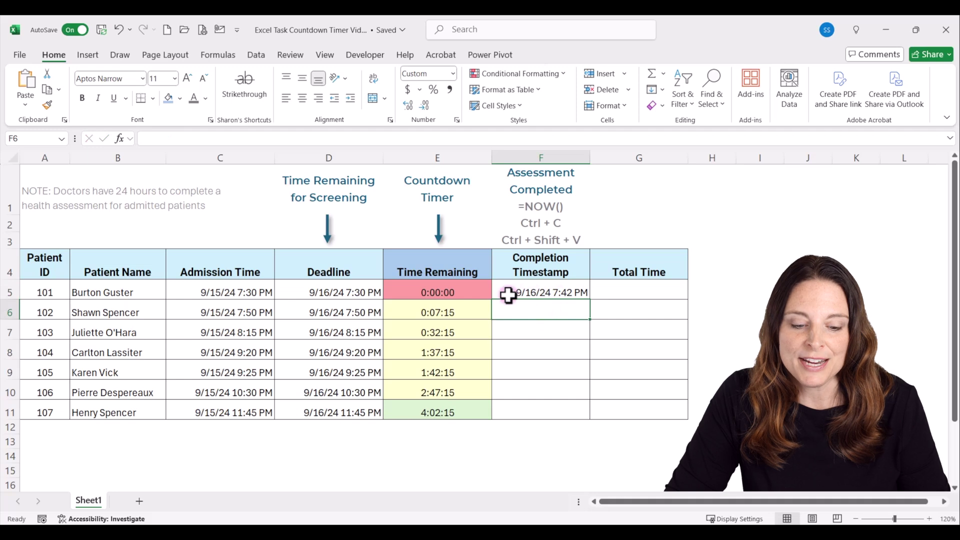
{"action": "left_click", "coordinate": [508, 295]}
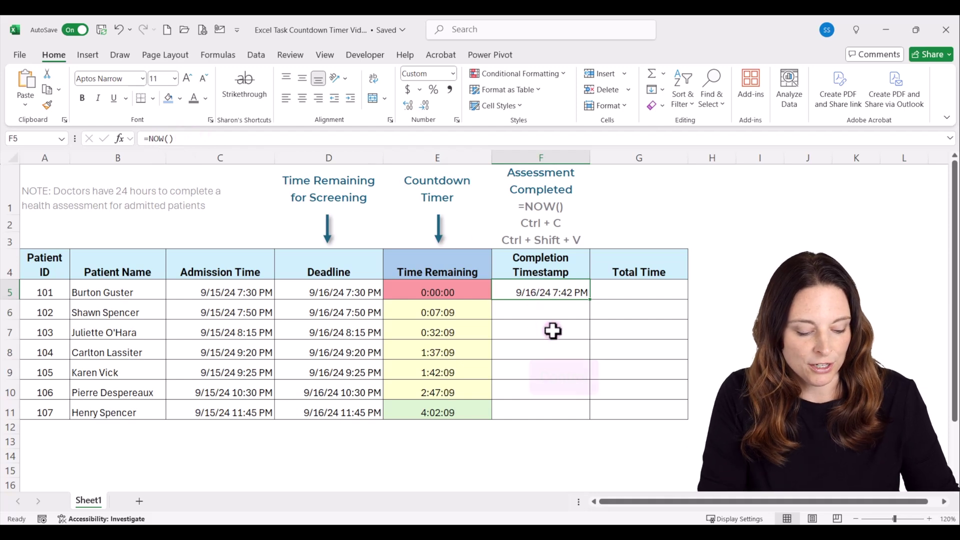
{"action": "key", "text": "ctrl+c"}
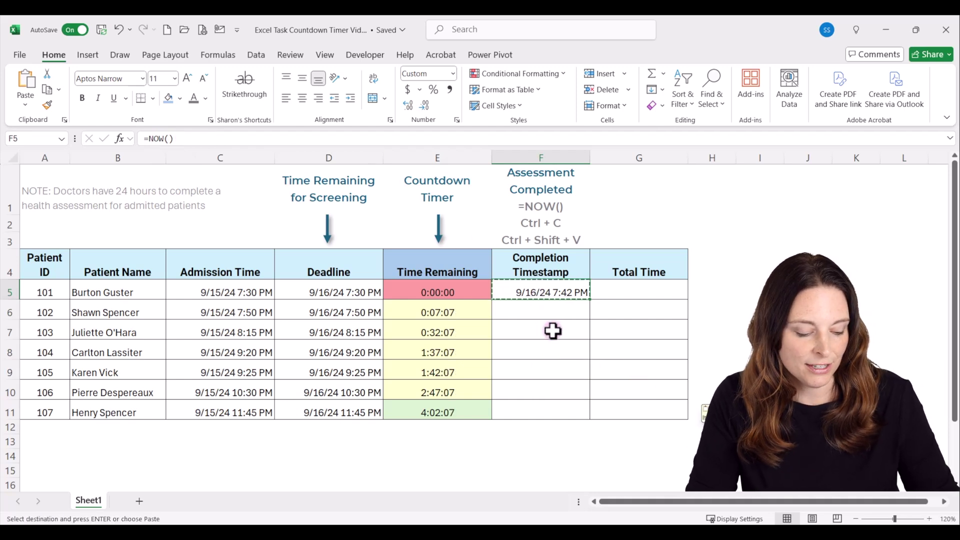
{"action": "key", "text": "ctrl+shift+v"}
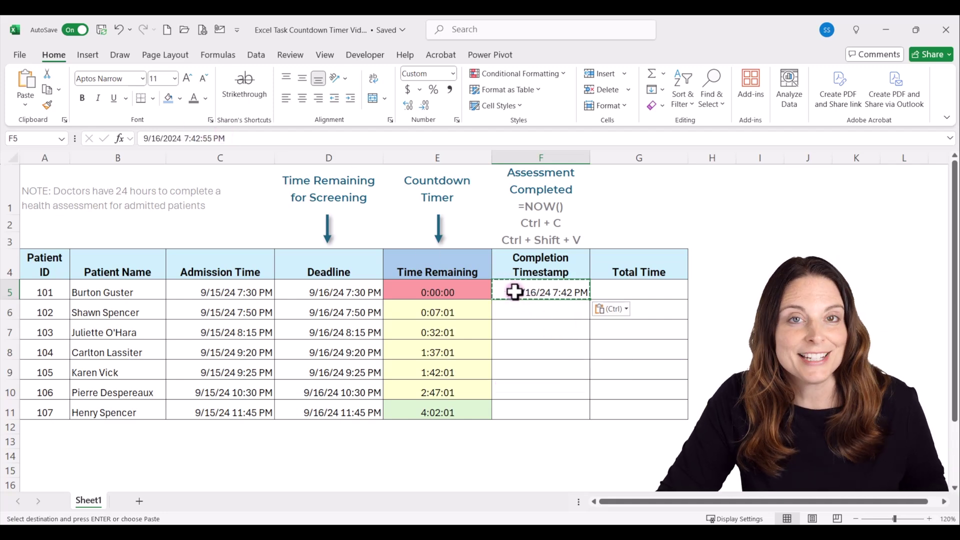
- Enter =NOW() in F6 for patient 102 and paste it back as a fixed timestamp
{"action": "left_click", "coordinate": [540, 312]}
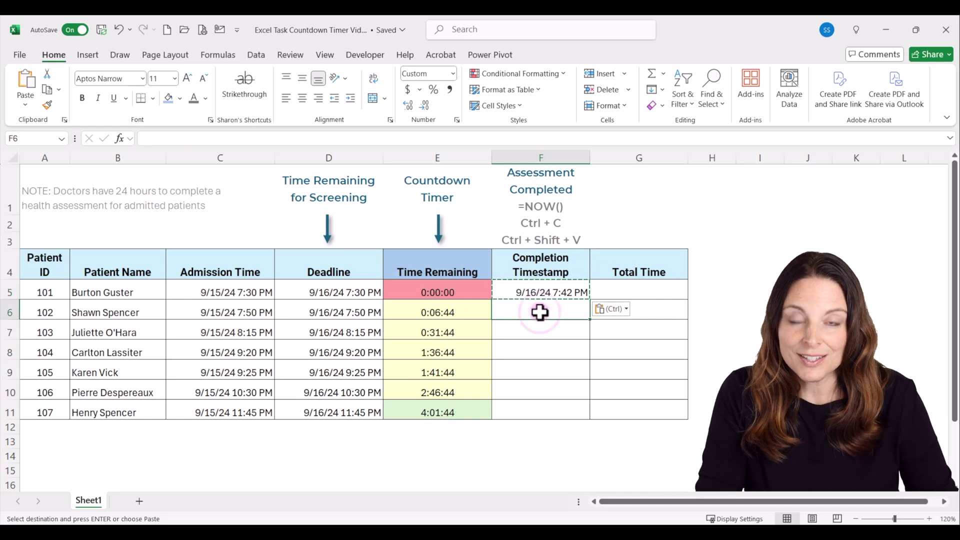
{"action": "type", "text": "=NOW()"}
{"action": "key", "text": "Return"}
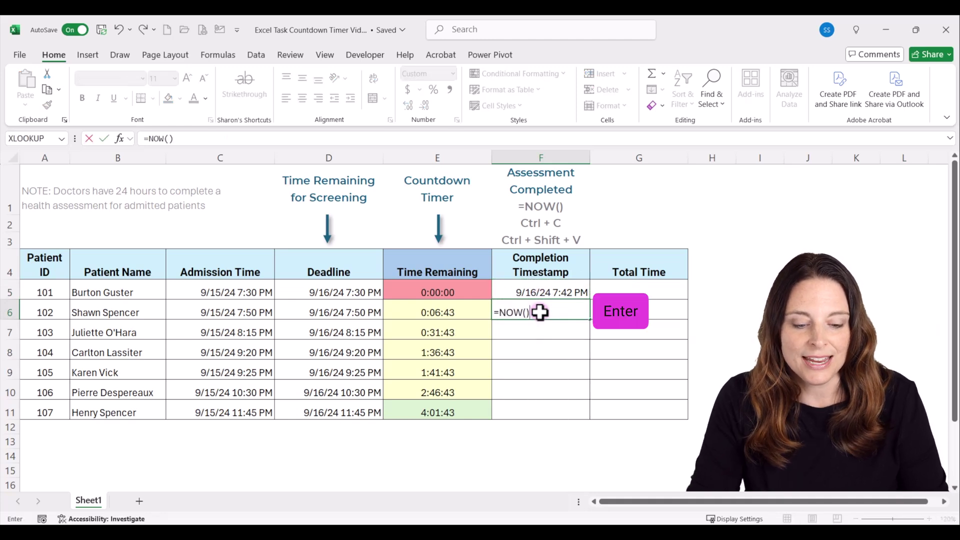
{"action": "left_click", "coordinate": [567, 311]}
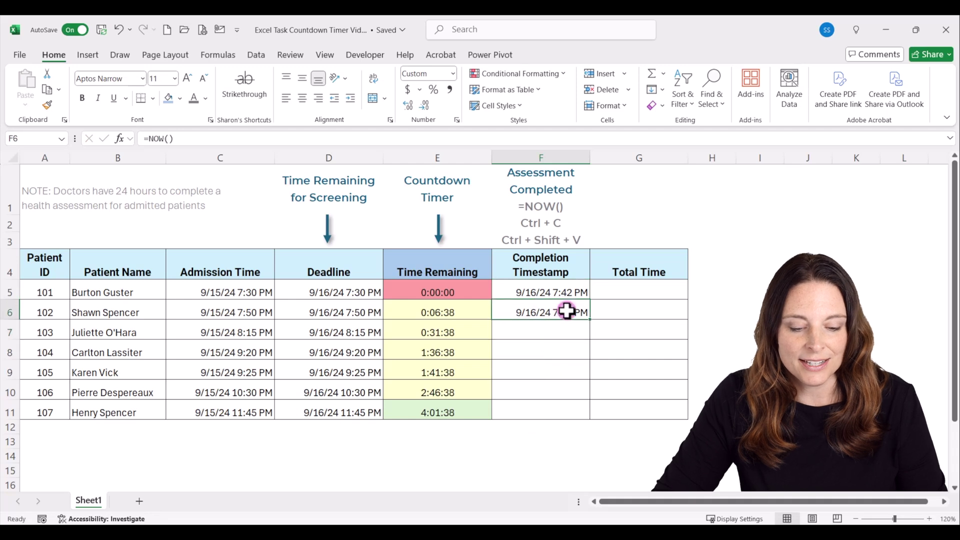
{"action": "key", "text": "ctrl+c"}
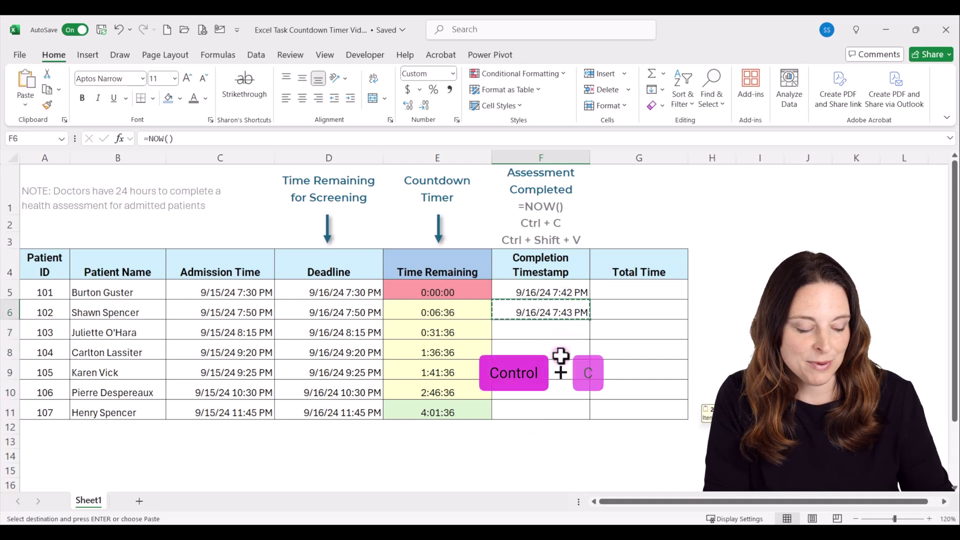
{"action": "key", "text": "ctrl+shift+v"}
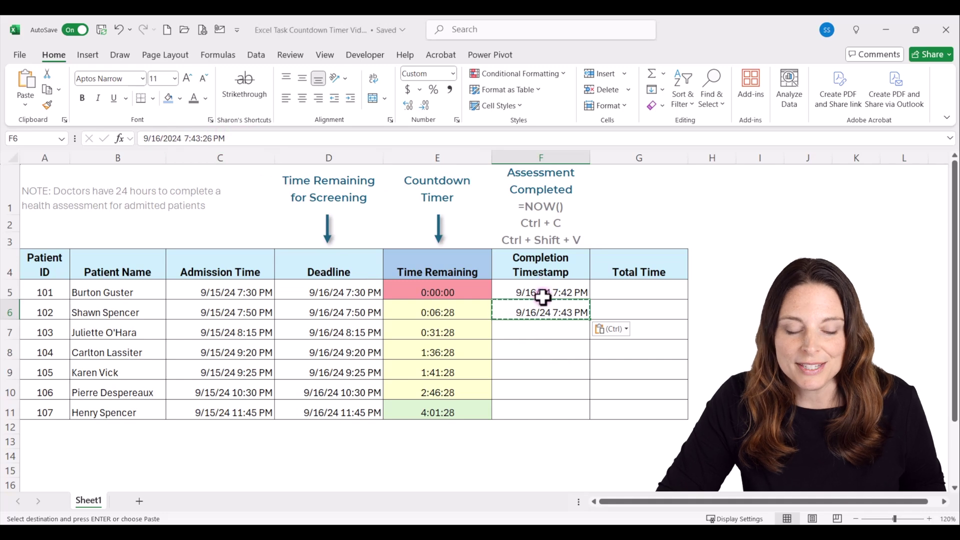
{"action": "left_click", "coordinate": [546, 332]}
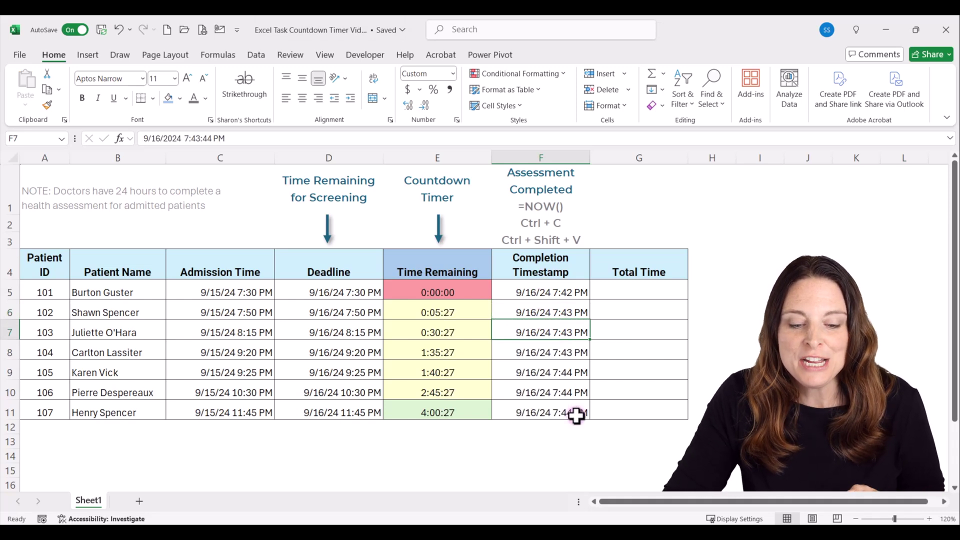
- Enter =F5-C5 in G5 and fill it down through G11
{"action": "left_click", "coordinate": [636, 292]}
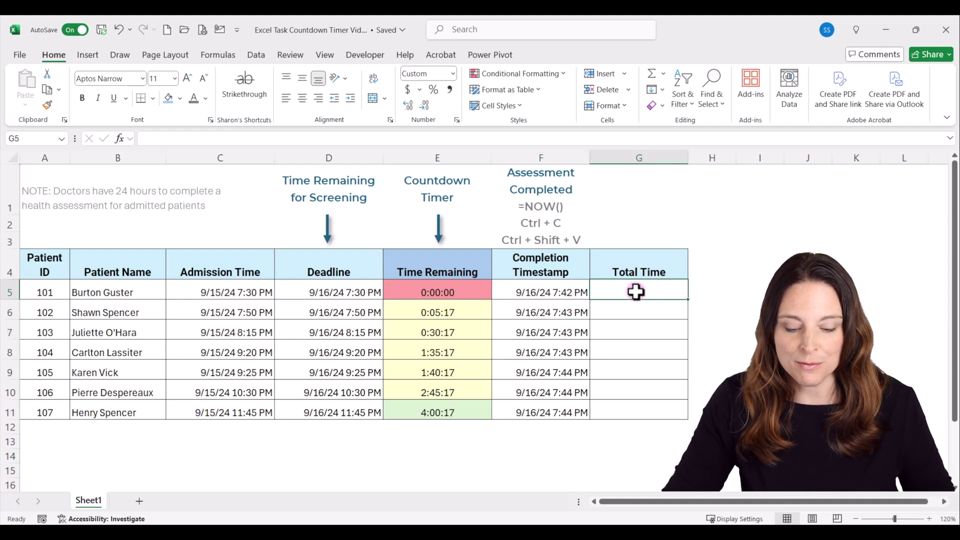
{"action": "type", "text": "="}
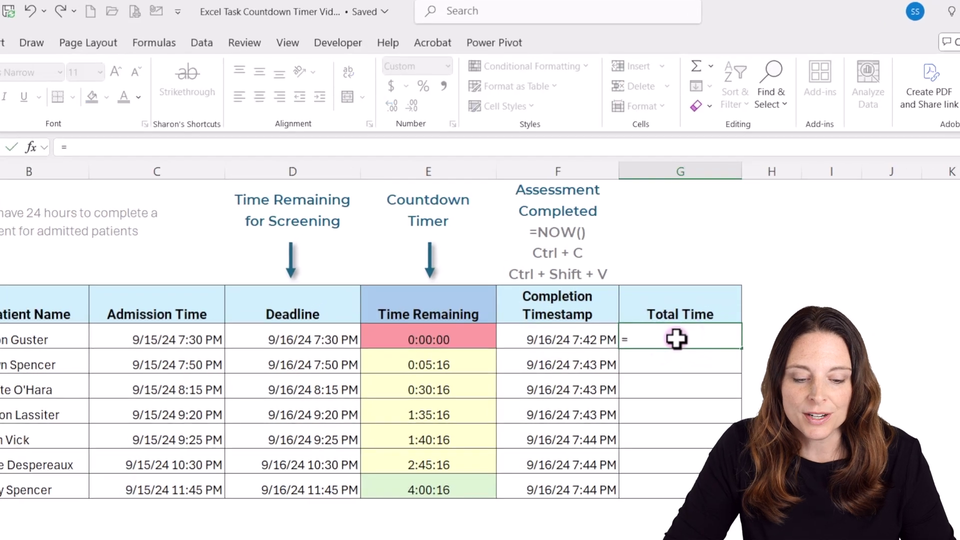
{"action": "left_click", "coordinate": [521, 338]}
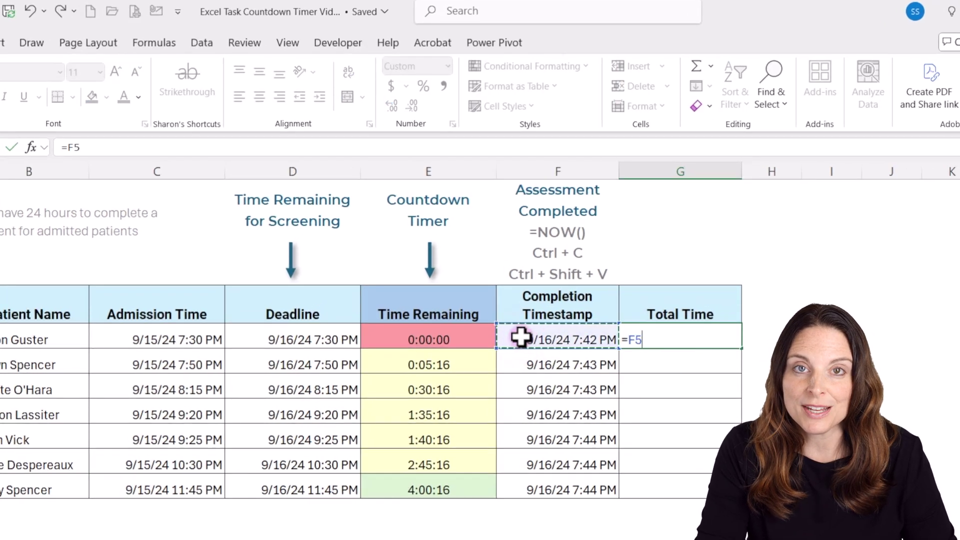
{"action": "type", "text": "-"}
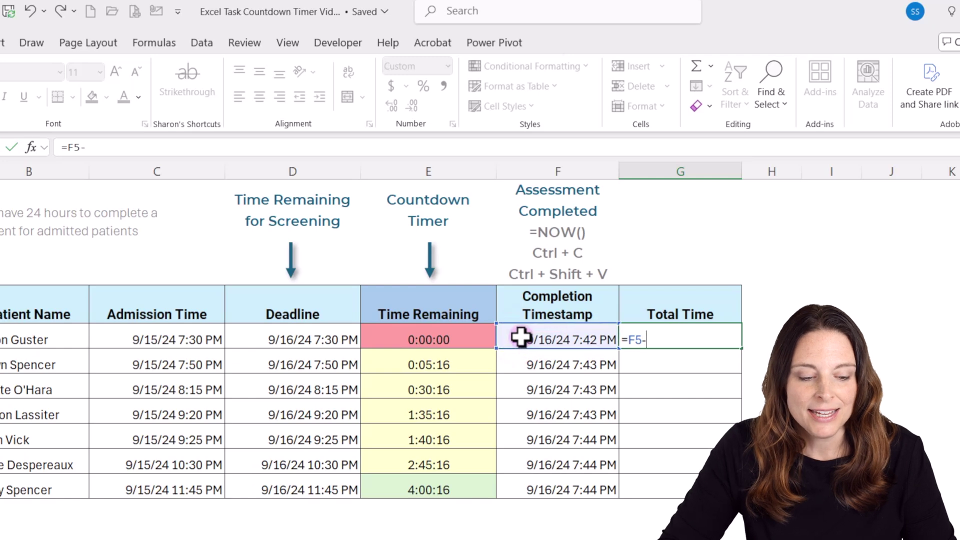
{"action": "left_click", "coordinate": [150, 332]}
{"action": "key", "text": "Return"}
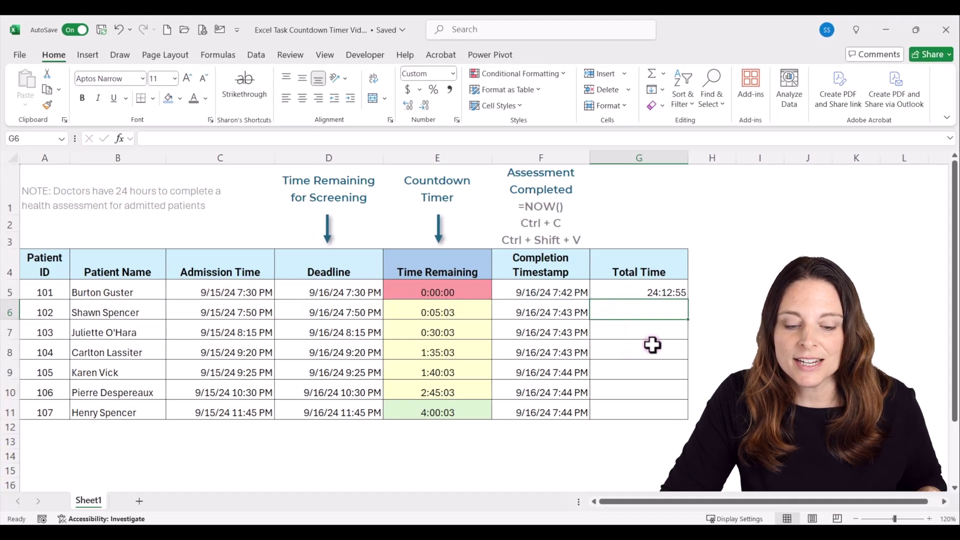
{"action": "left_click", "coordinate": [647, 290]}
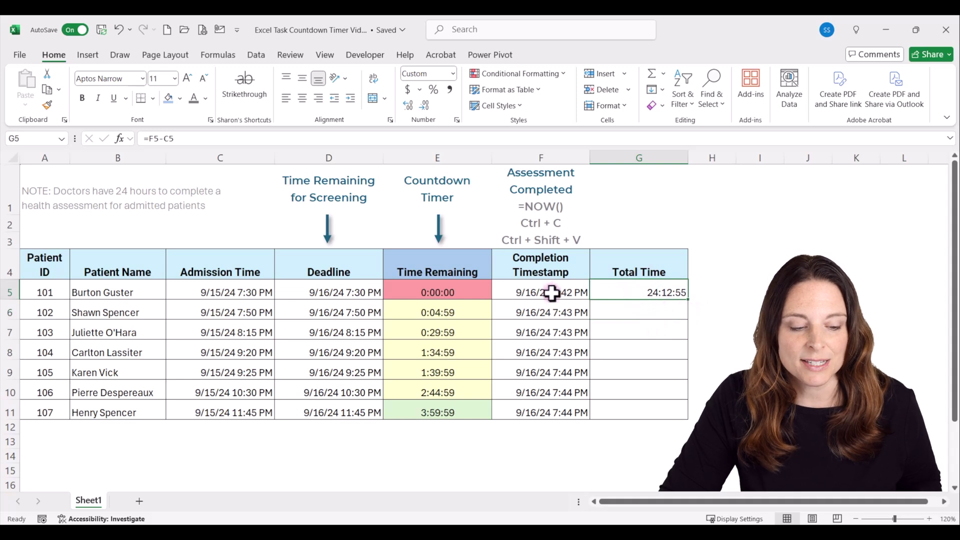
{"action": "double_click", "coordinate": [692, 300]}
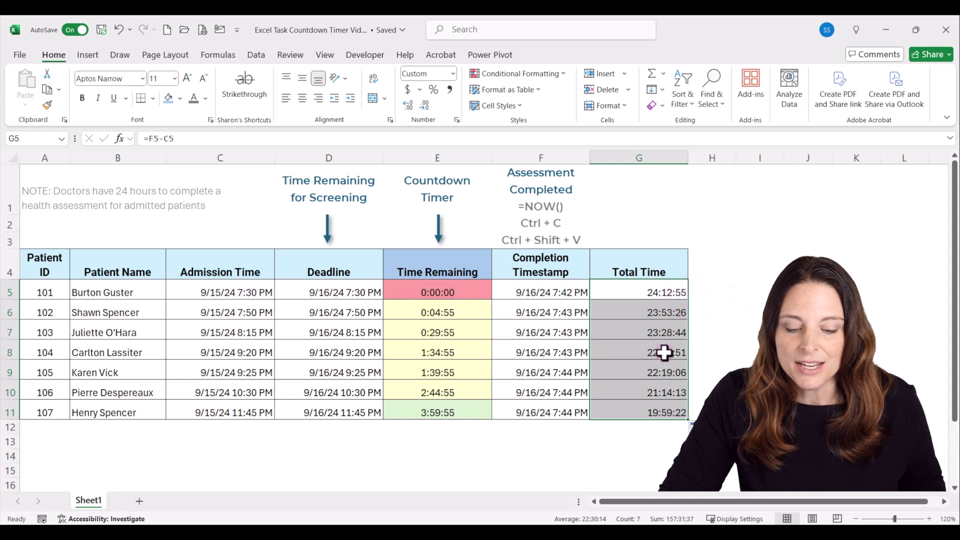
{"action": "left_click", "coordinate": [637, 290]}
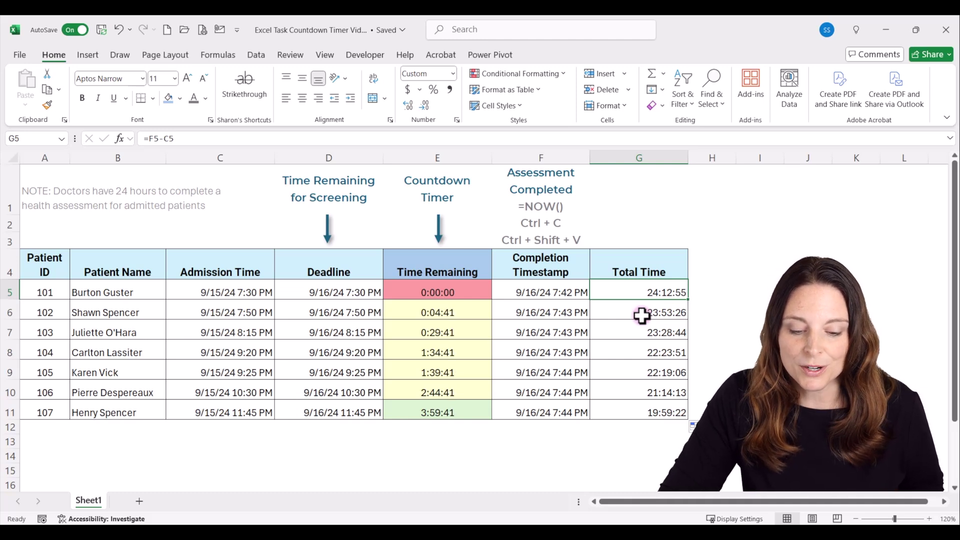
{"action": "left_click_drag", "start_coordinate": [639, 290], "coordinate": [645, 411]}
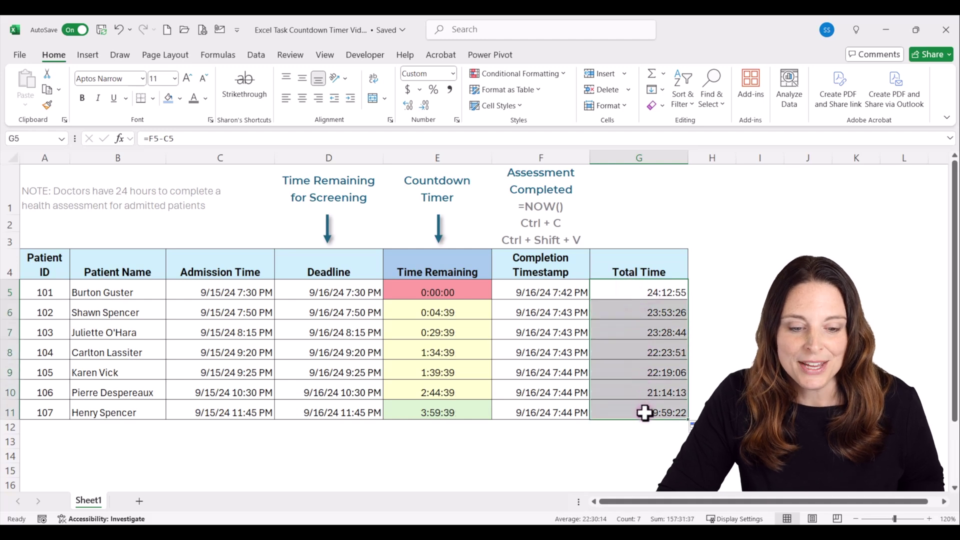
- Add a conditional formatting rule =G5 > 1 with a light orange (peach) fill to G5:G11
{"action": "left_click", "coordinate": [564, 73]}
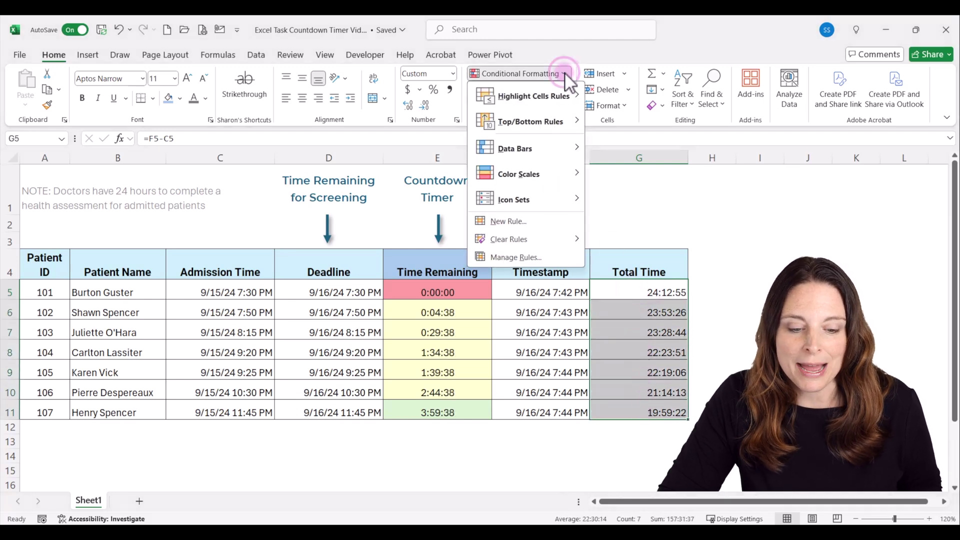
{"action": "left_click", "coordinate": [527, 223]}
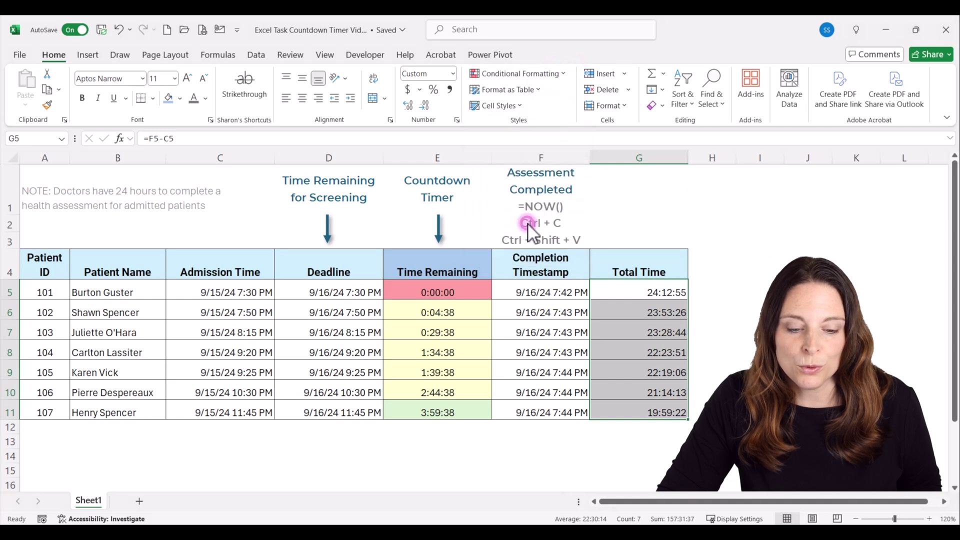
{"action": "left_click", "coordinate": [582, 136]}
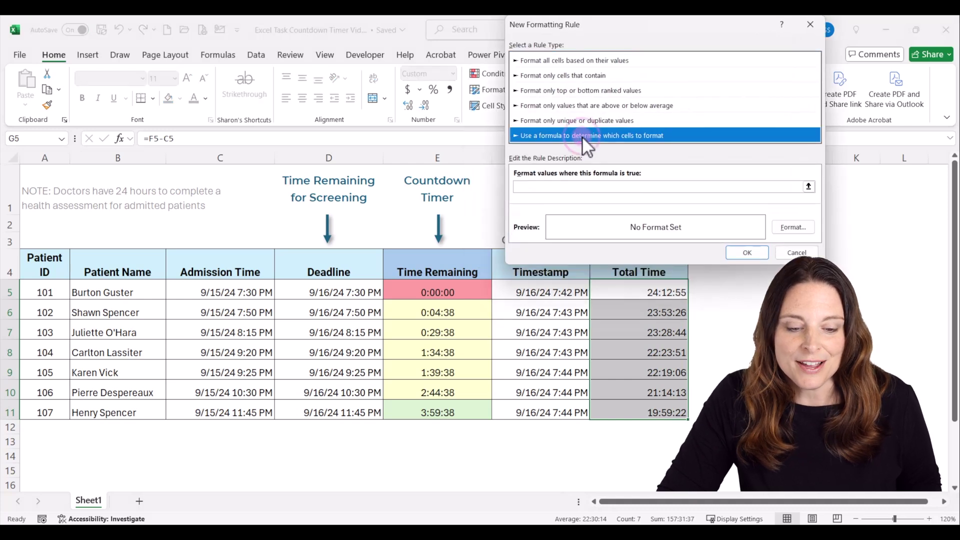
{"action": "left_click", "coordinate": [544, 186]}
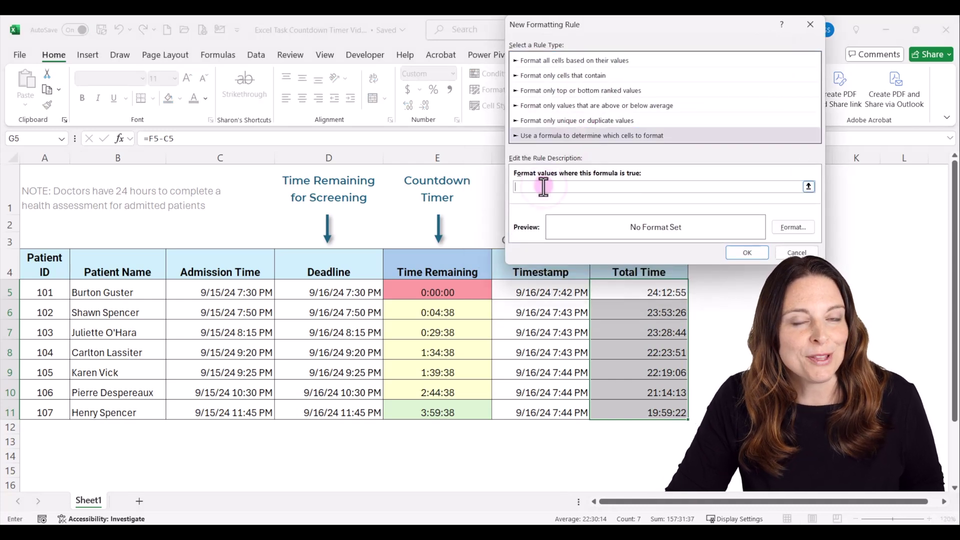
{"action": "type", "text": "=G5 > 1"}
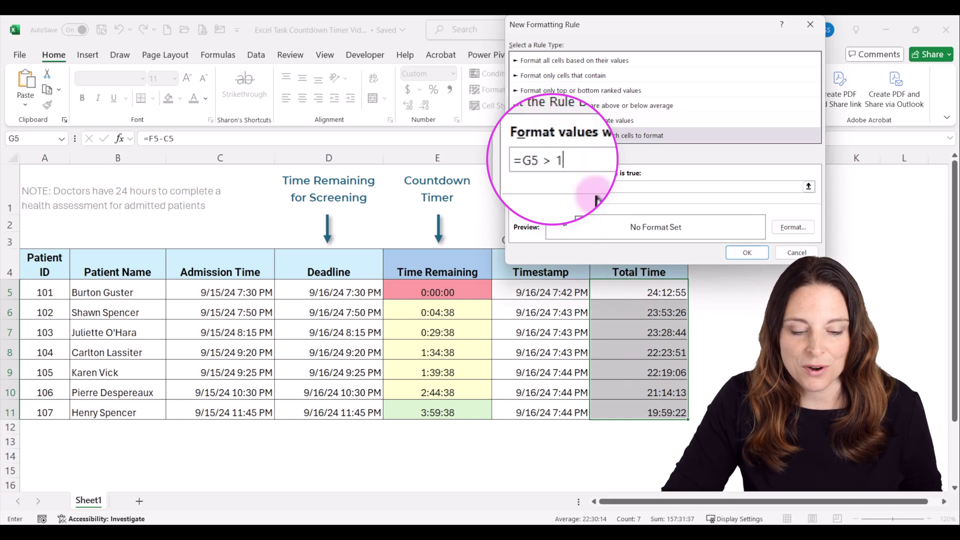
{"action": "left_click", "coordinate": [796, 226]}
{"action": "left_click", "coordinate": [576, 118]}
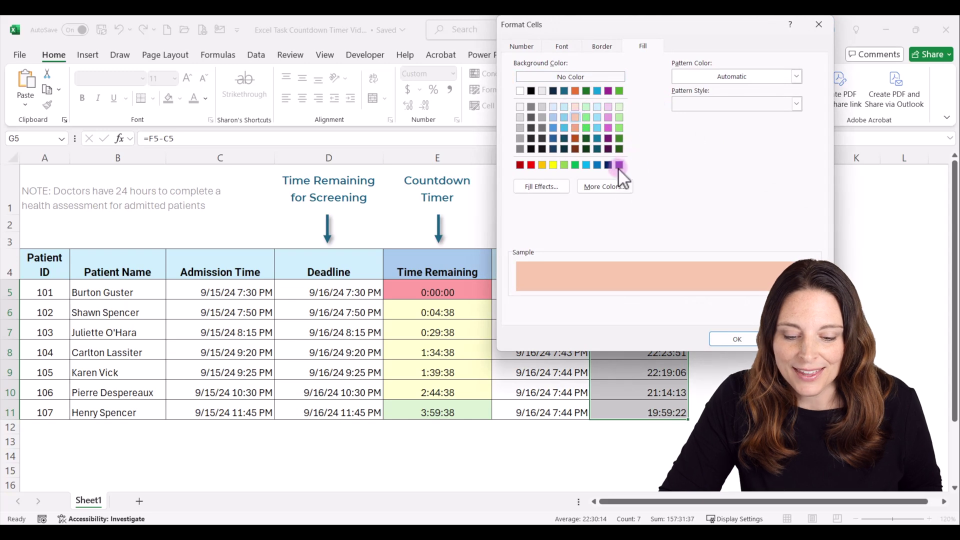
{"action": "left_click", "coordinate": [743, 336]}
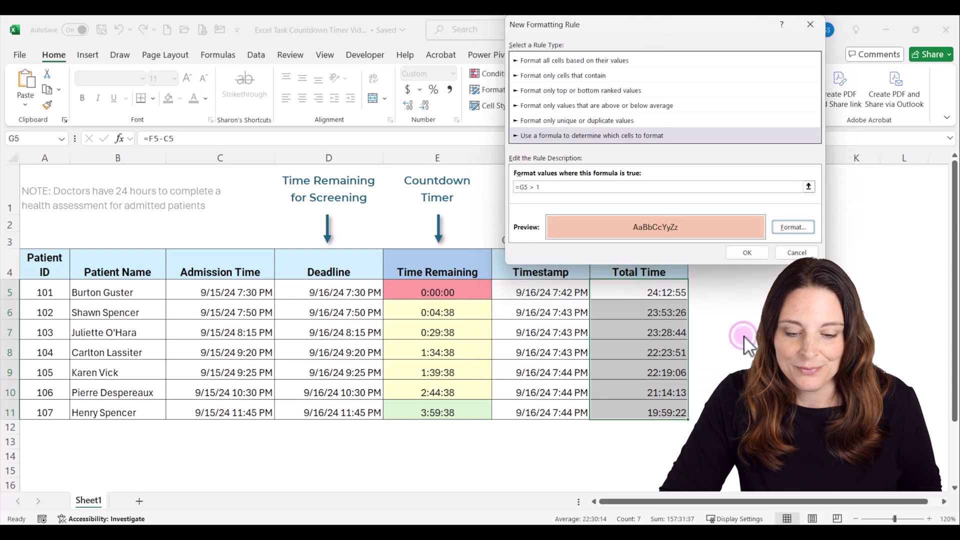
{"action": "left_click", "coordinate": [746, 252]}
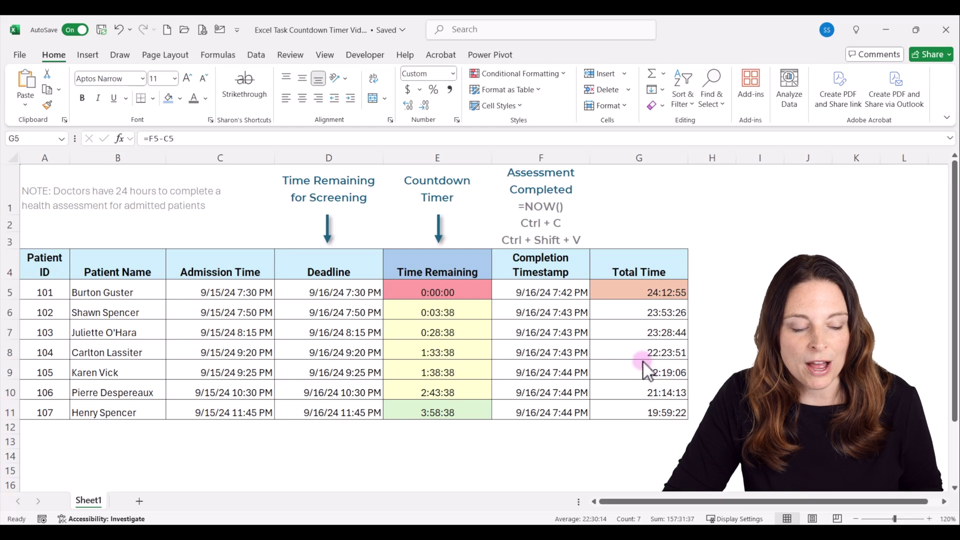
- Run the StopCountdown macro from the Developer tab's macro list
{"action": "key", "text": "ctrl+shift+Down"}
{"action": "left_click", "coordinate": [361, 52]}
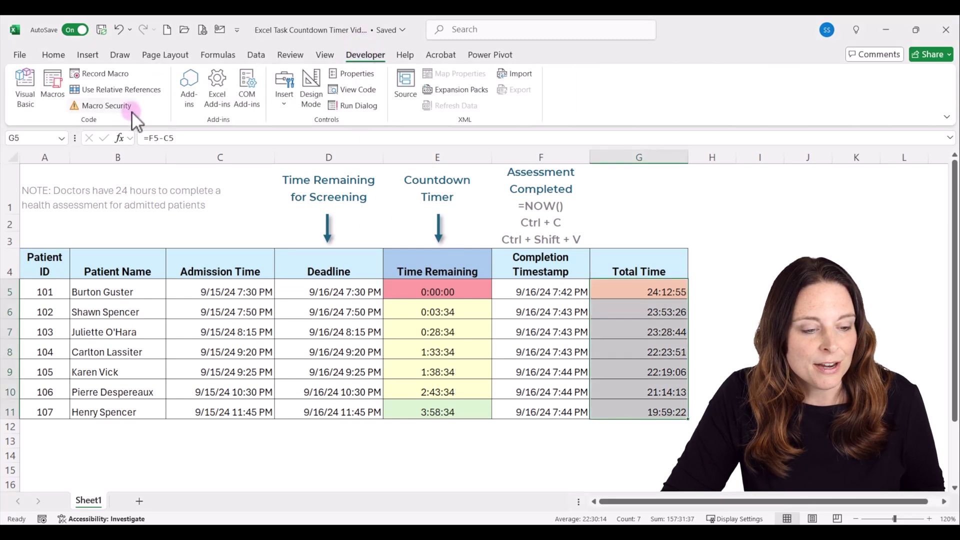
{"action": "left_click", "coordinate": [56, 92]}
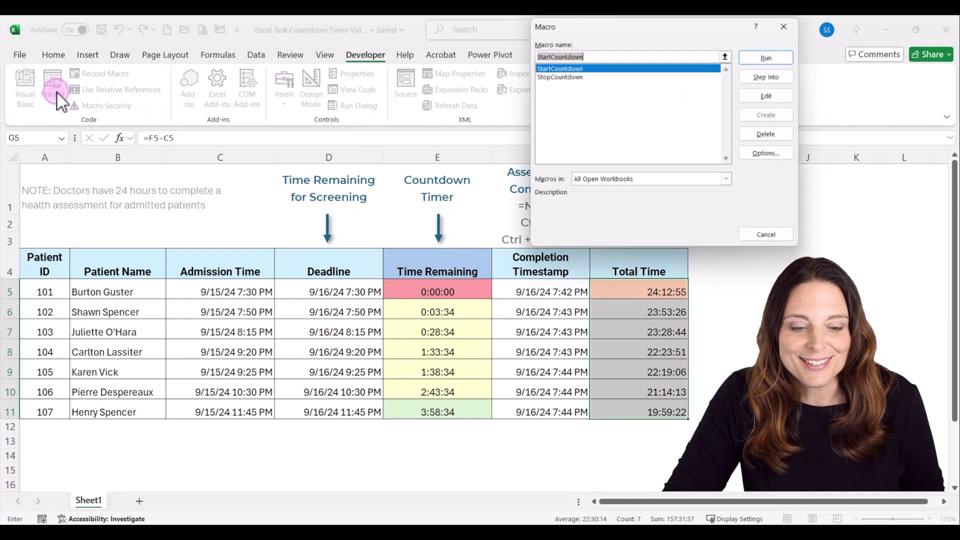
{"action": "left_click", "coordinate": [583, 76]}
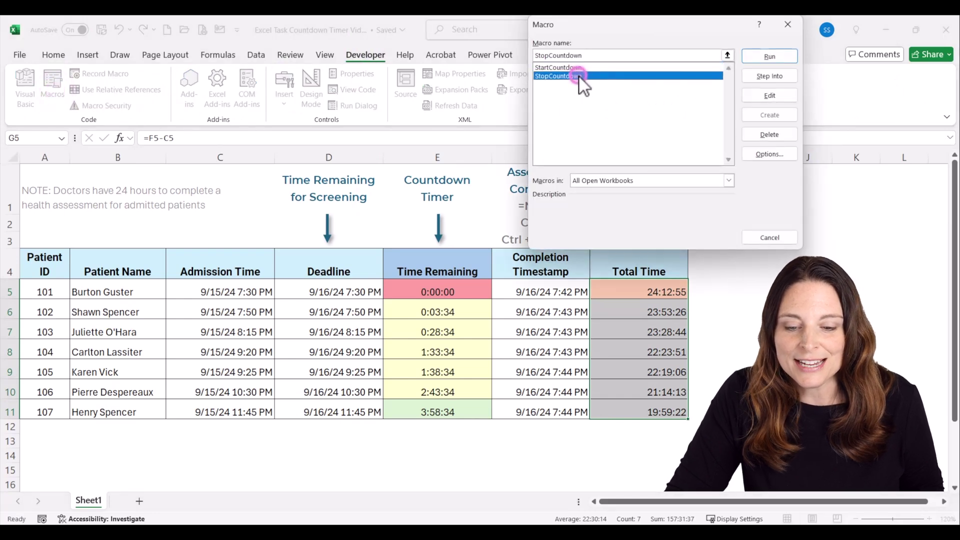
{"action": "left_click", "coordinate": [769, 56]}
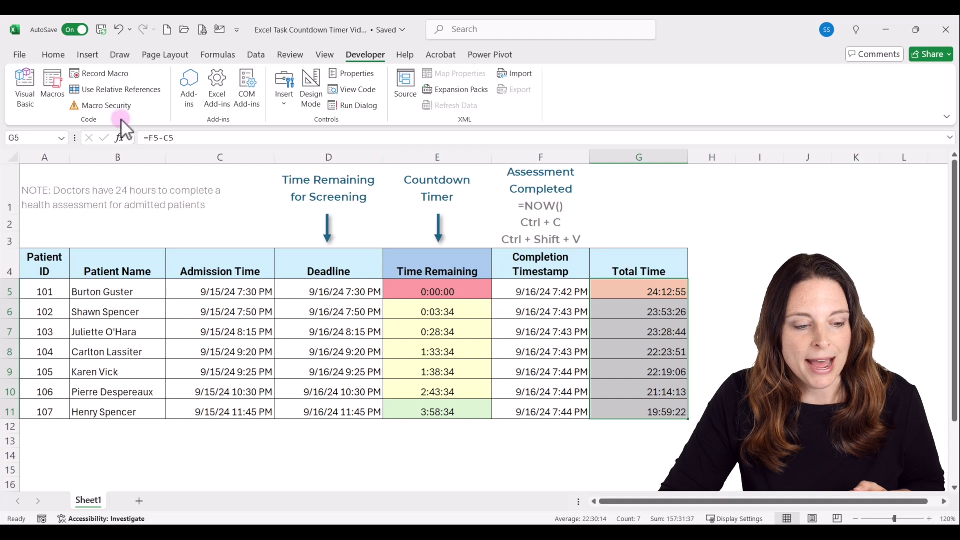
{"action": "left_click", "coordinate": [53, 92]}
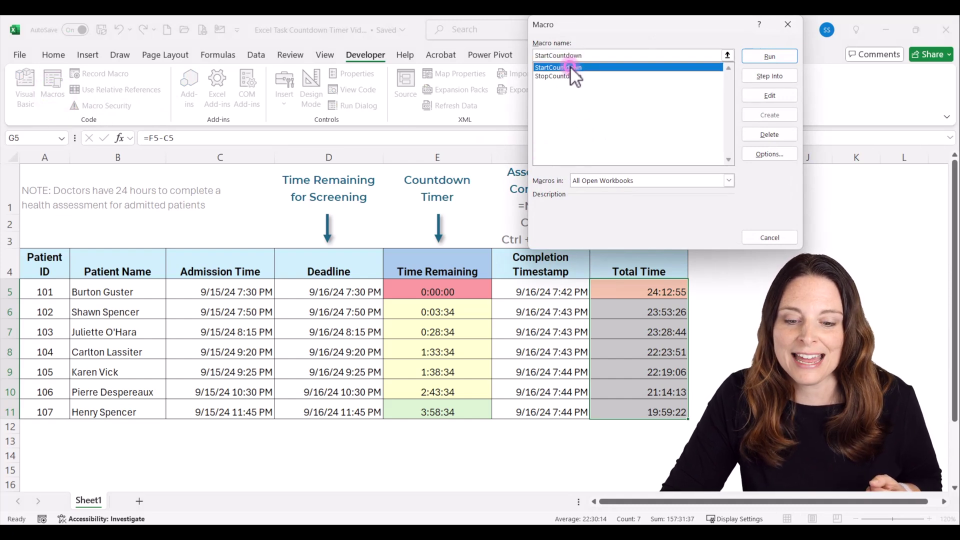
- Run the StartCountdown macro so the countdowns tick again
{"action": "left_click", "coordinate": [770, 57]}
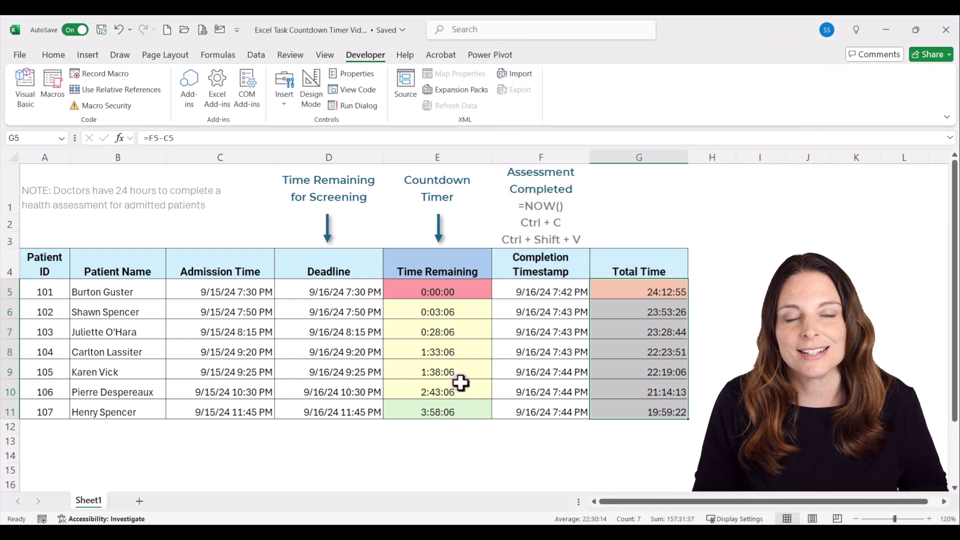
{"action": "left_click", "coordinate": [639, 371]}
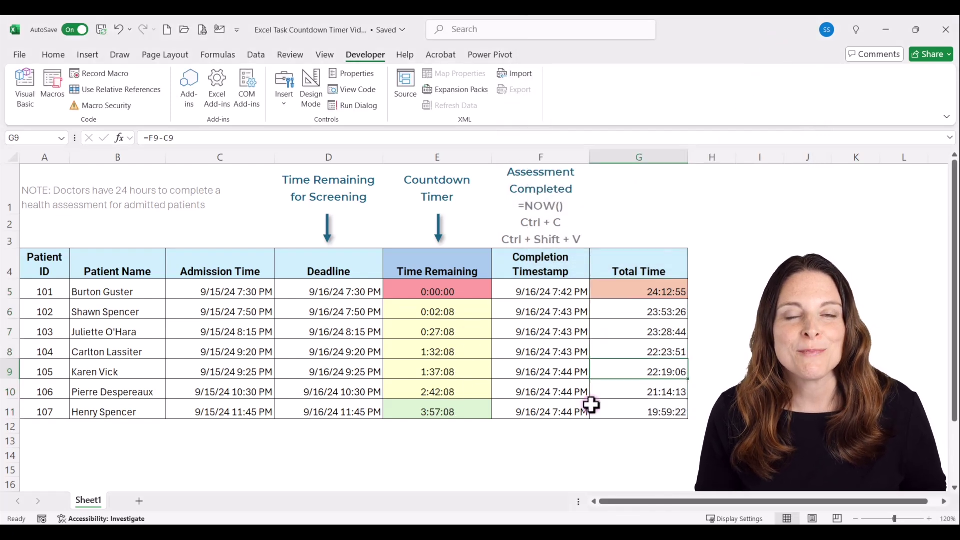